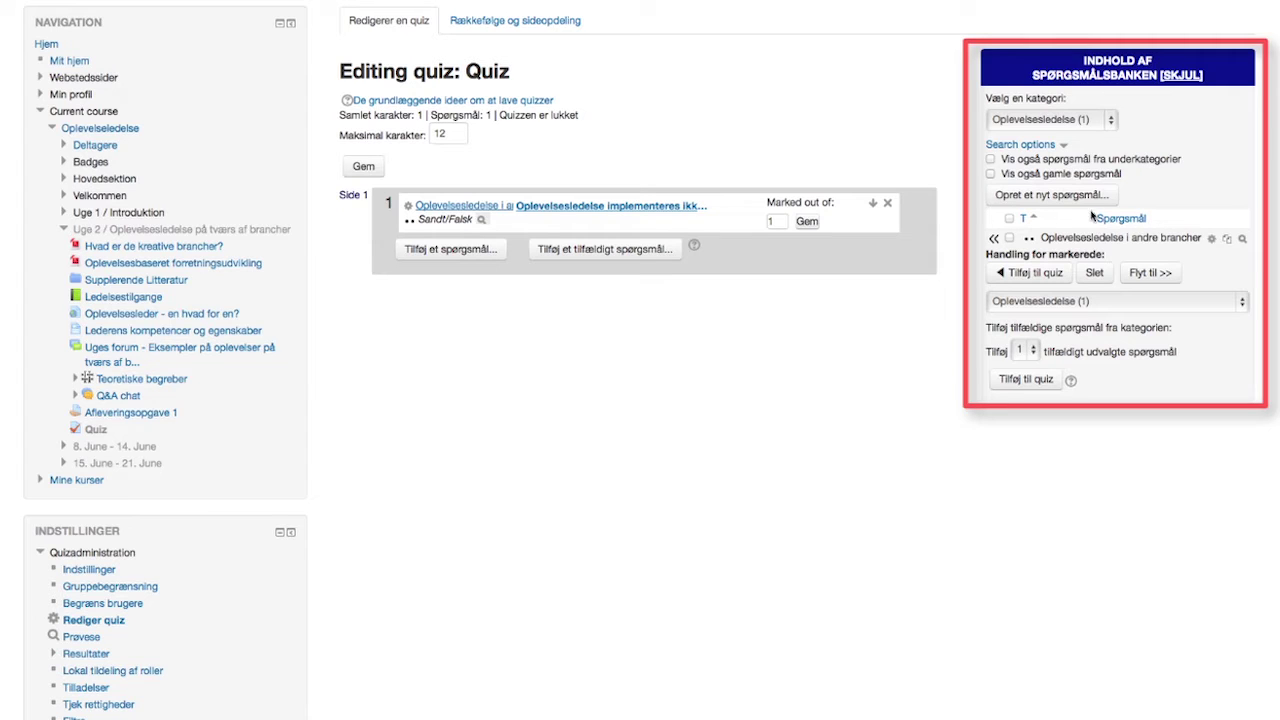
- Create a new question of type Multiple-choice in the quiz's question bank
click(1045, 198)
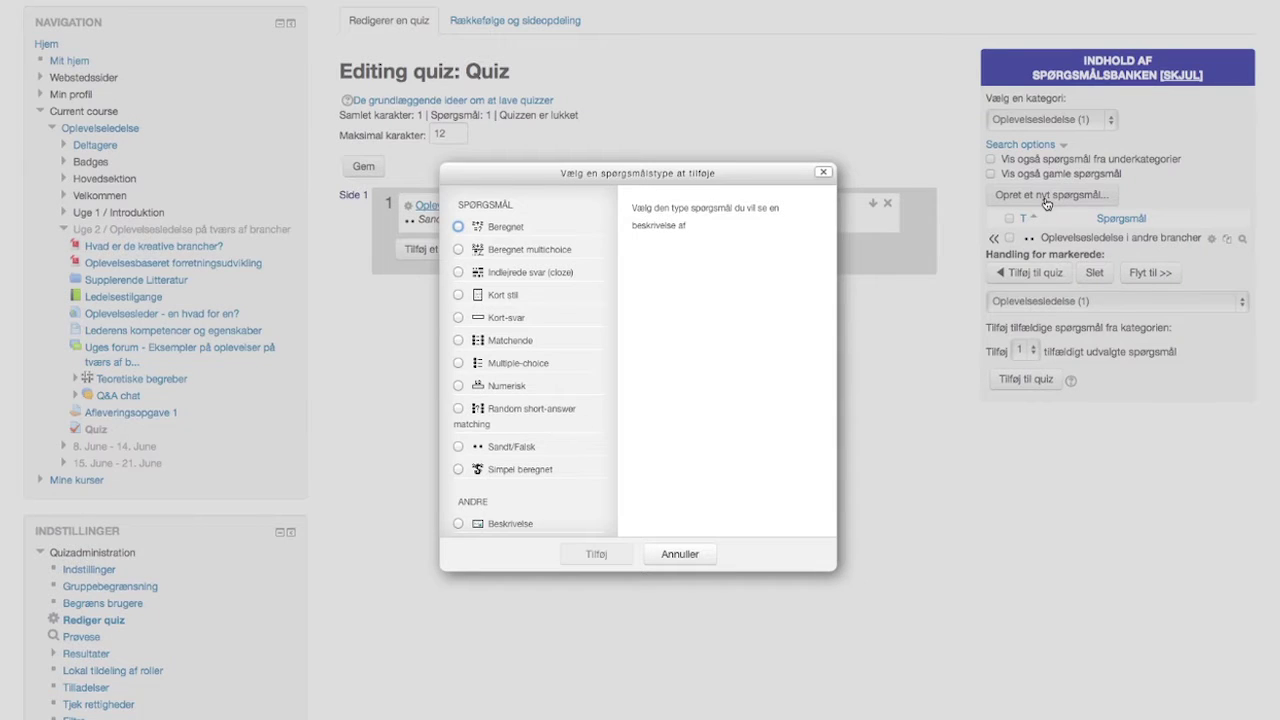
click(512, 364)
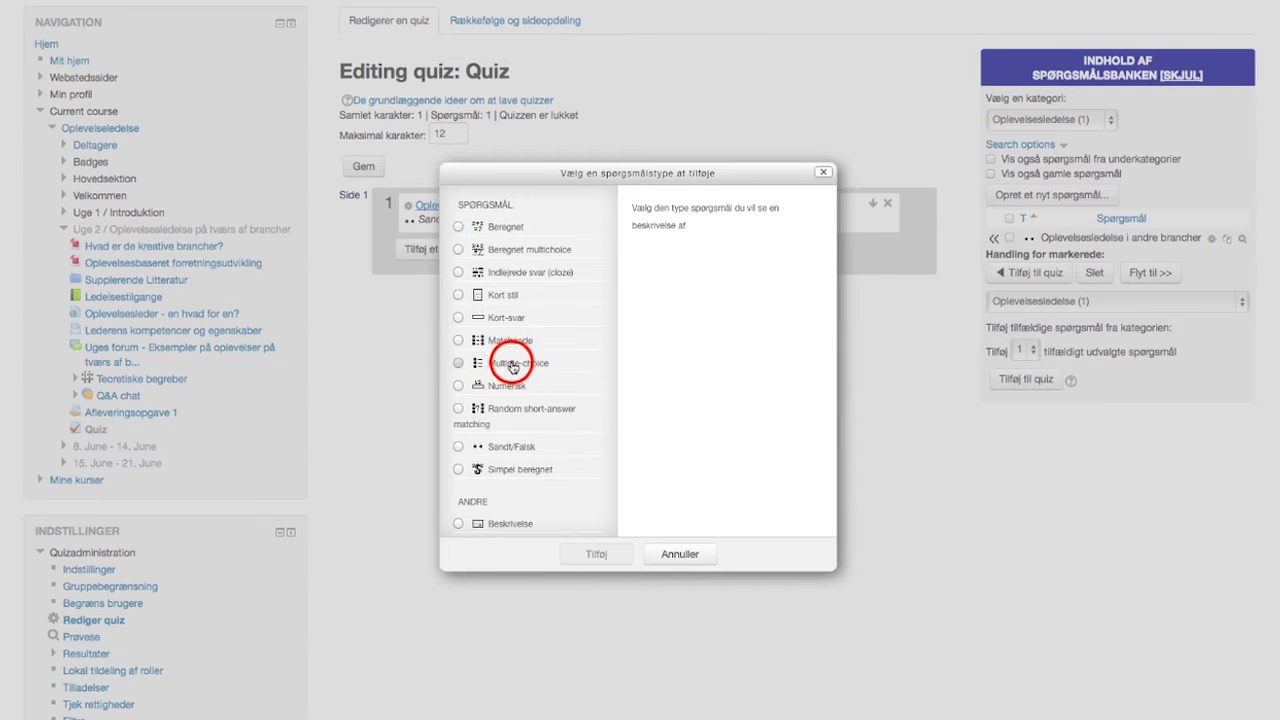
click(512, 364)
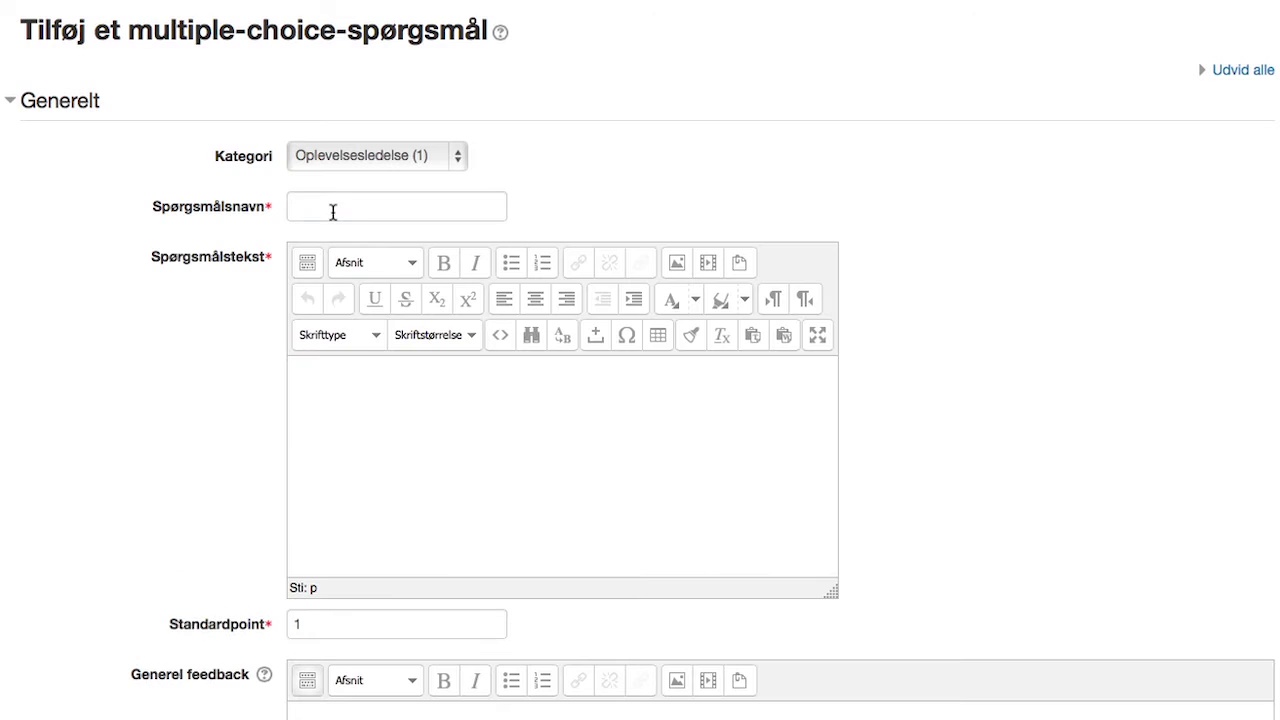
- Name the question "Marketing gennem oplevelser" and write Danish question text asking which company excels at marketing through experiences and is associated with extreme sports
click(333, 208)
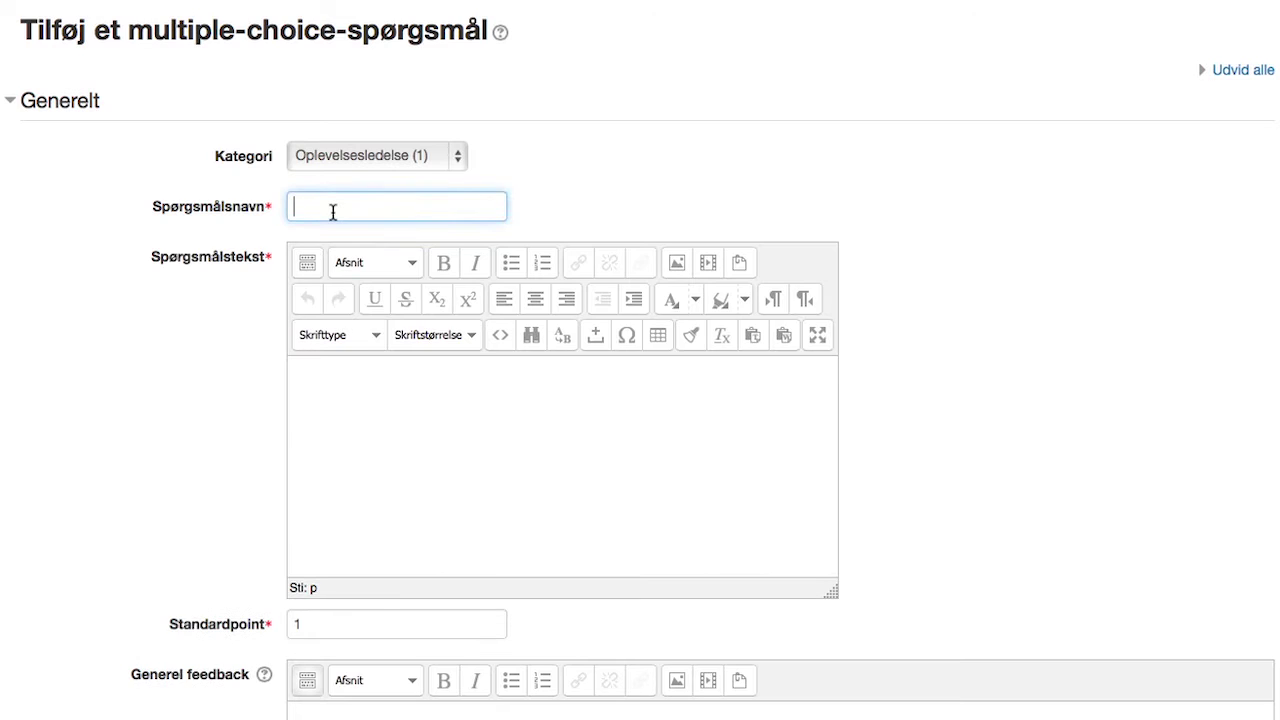
text(Marketing gennem oplevelser)
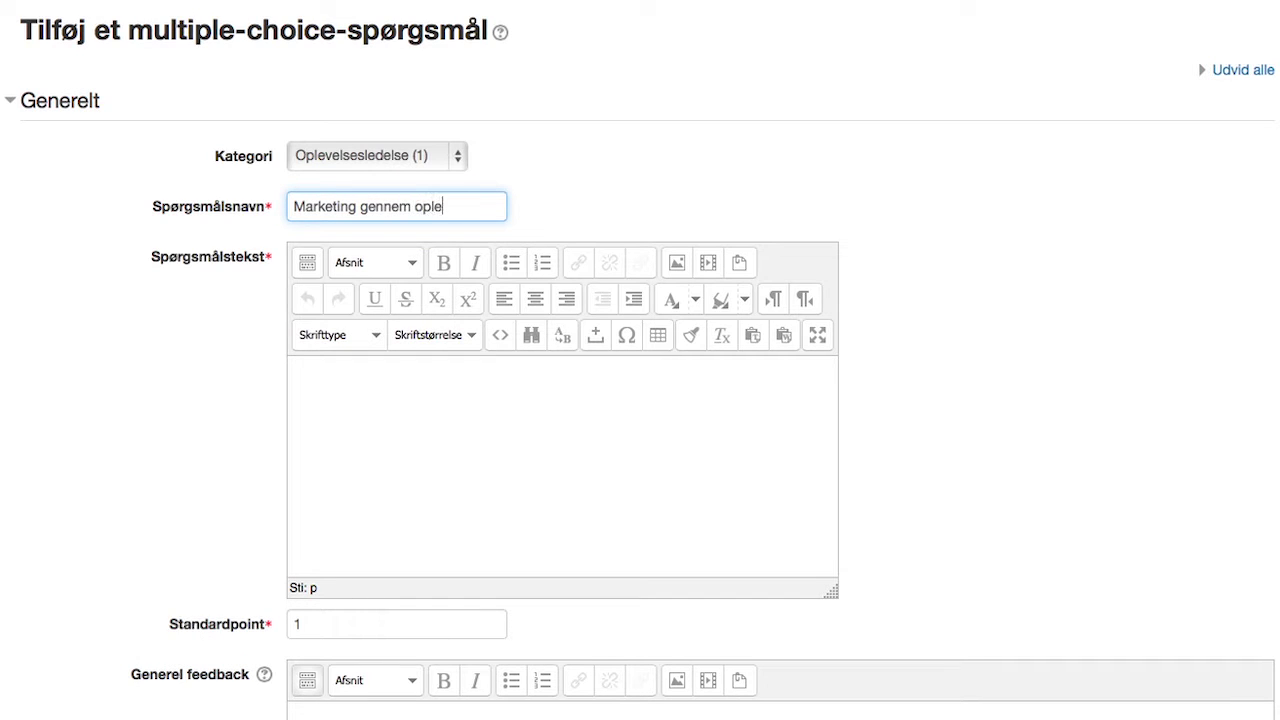
click(329, 372)
text(Denne virksomhed er særlig effektiv, når der er tale om markedsføring gennem oplevelser, og sætter sig selv ofte i forbindelse med extreme sports. Hvilken virksomhed er der tale om?)
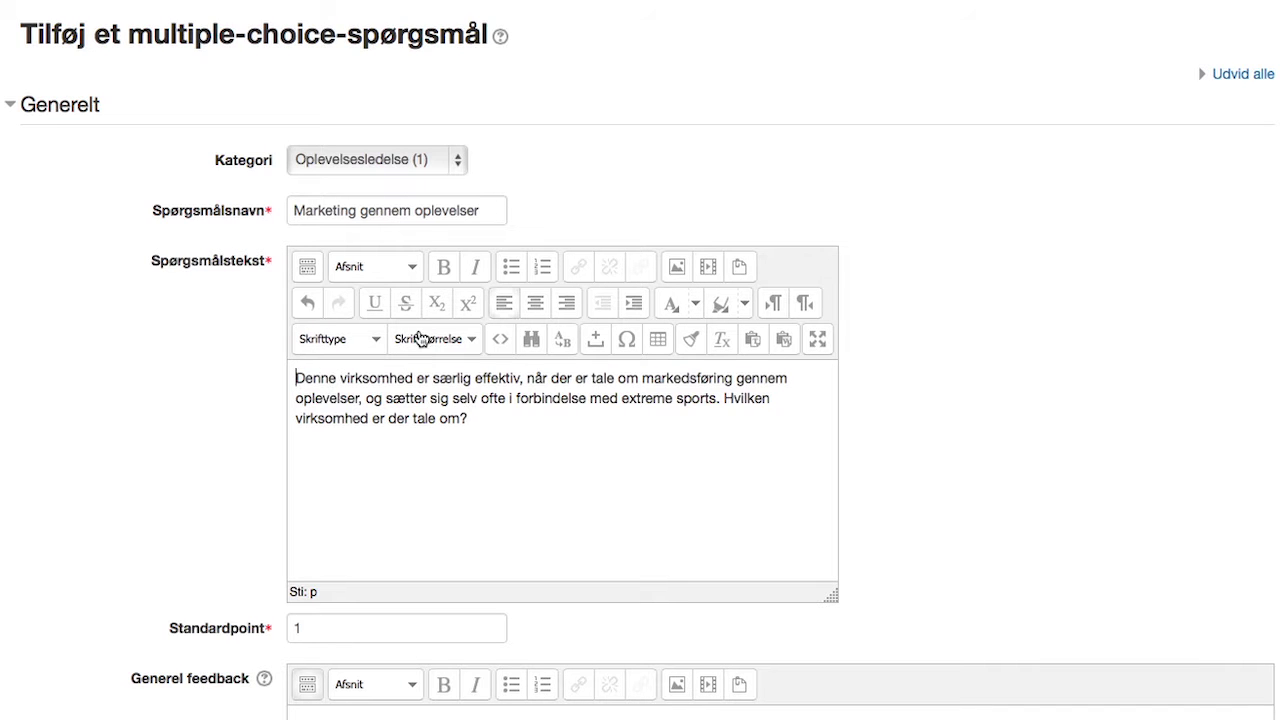
- Add Red Bull.jpg from the Uge 2 folder in Private filer as the question text's image, saving the copy as Marketing.jpg
click(686, 272)
click(680, 267)
click(367, 398)
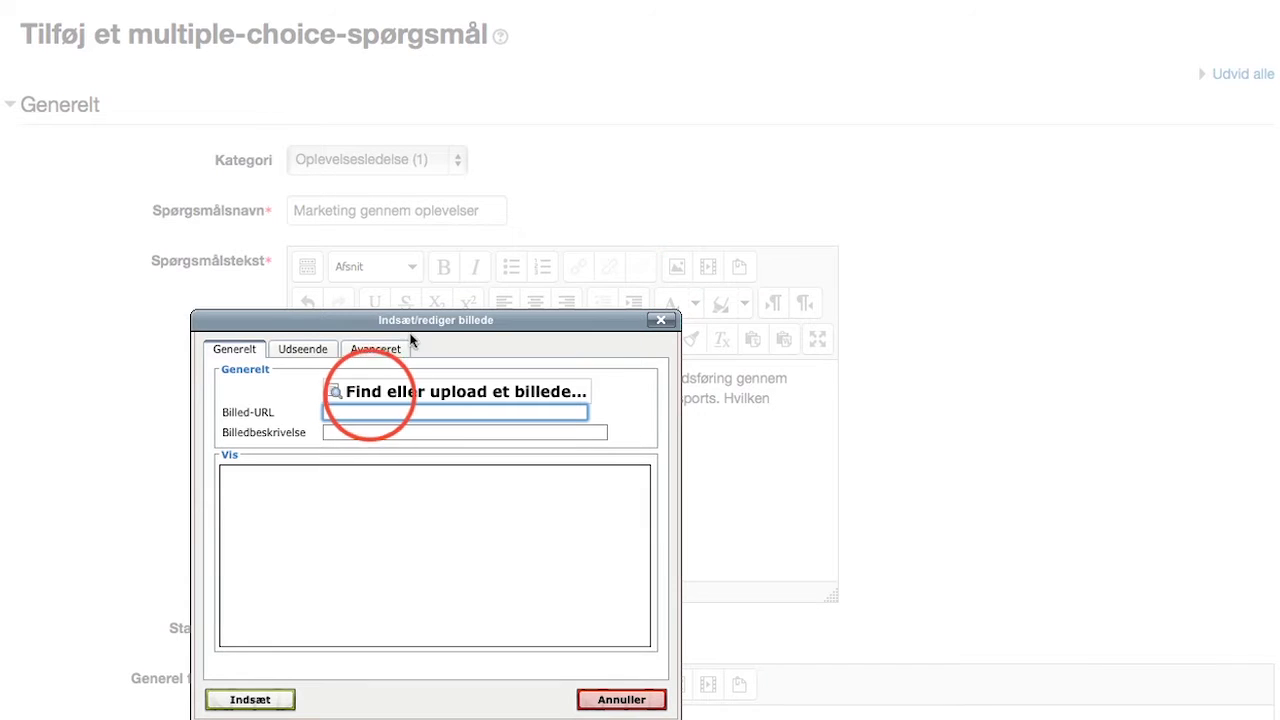
click(366, 400)
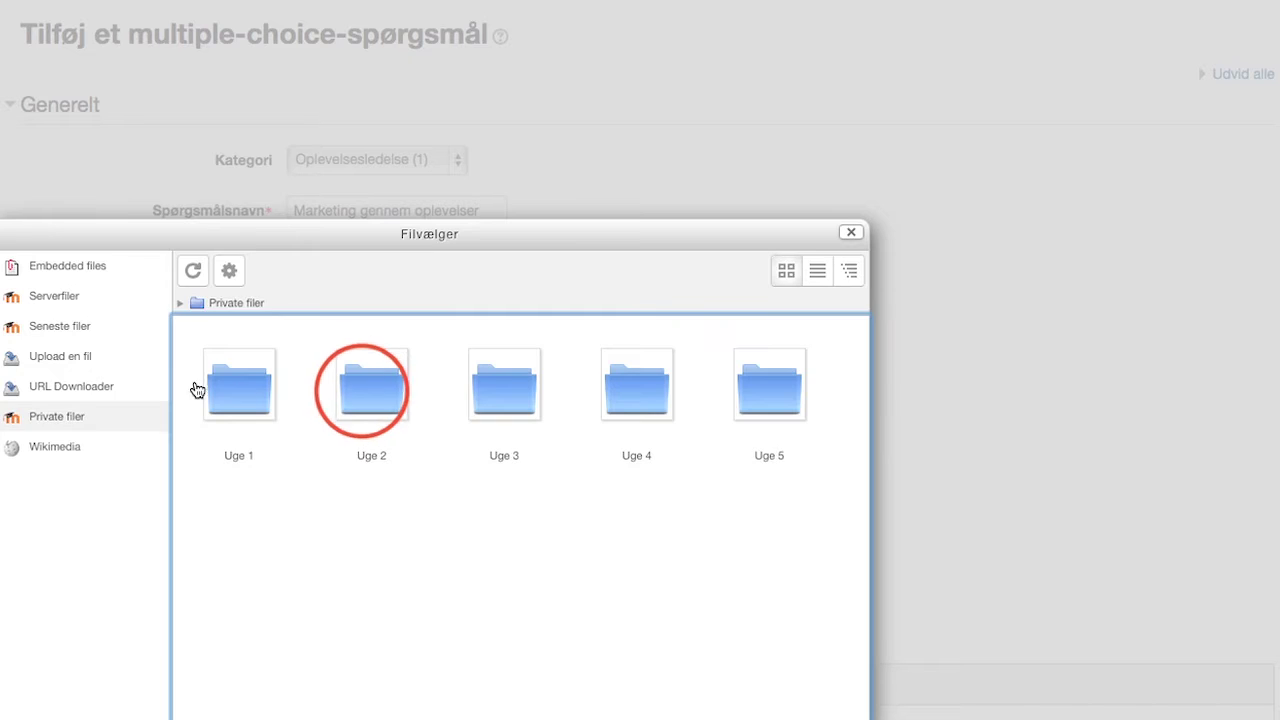
click(366, 400)
click(364, 398)
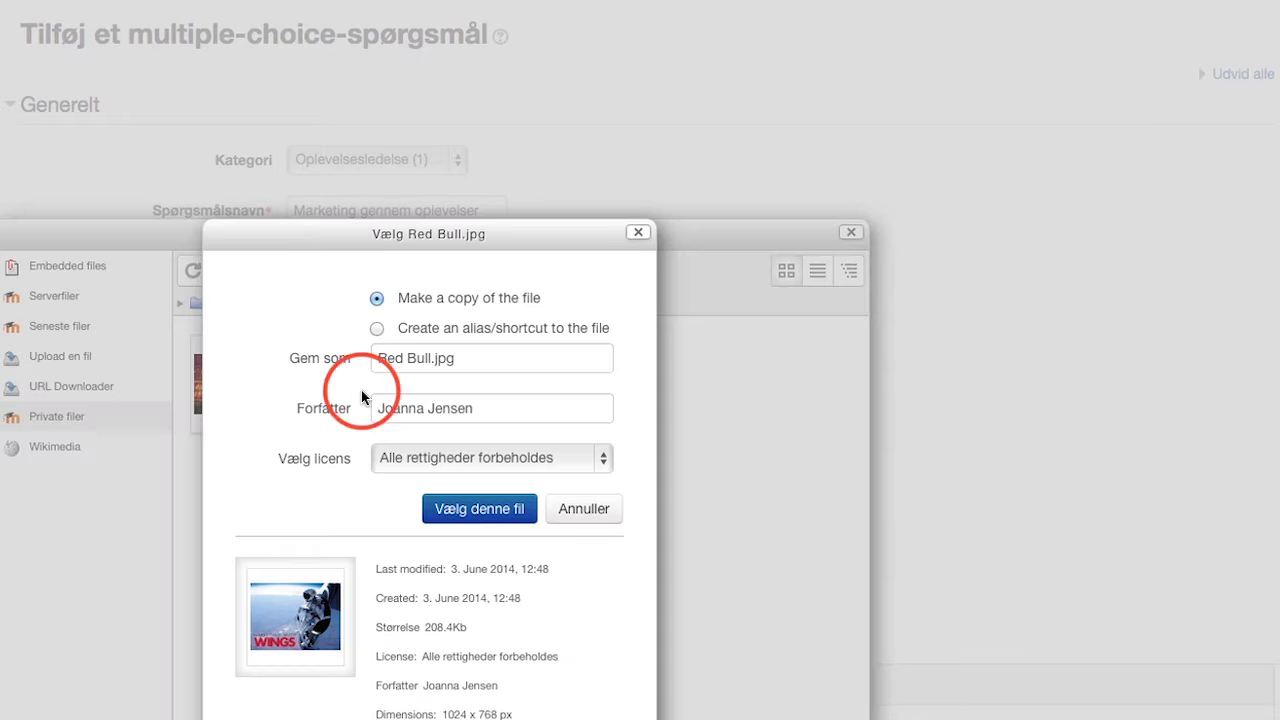
drag(432, 357, 349, 360)
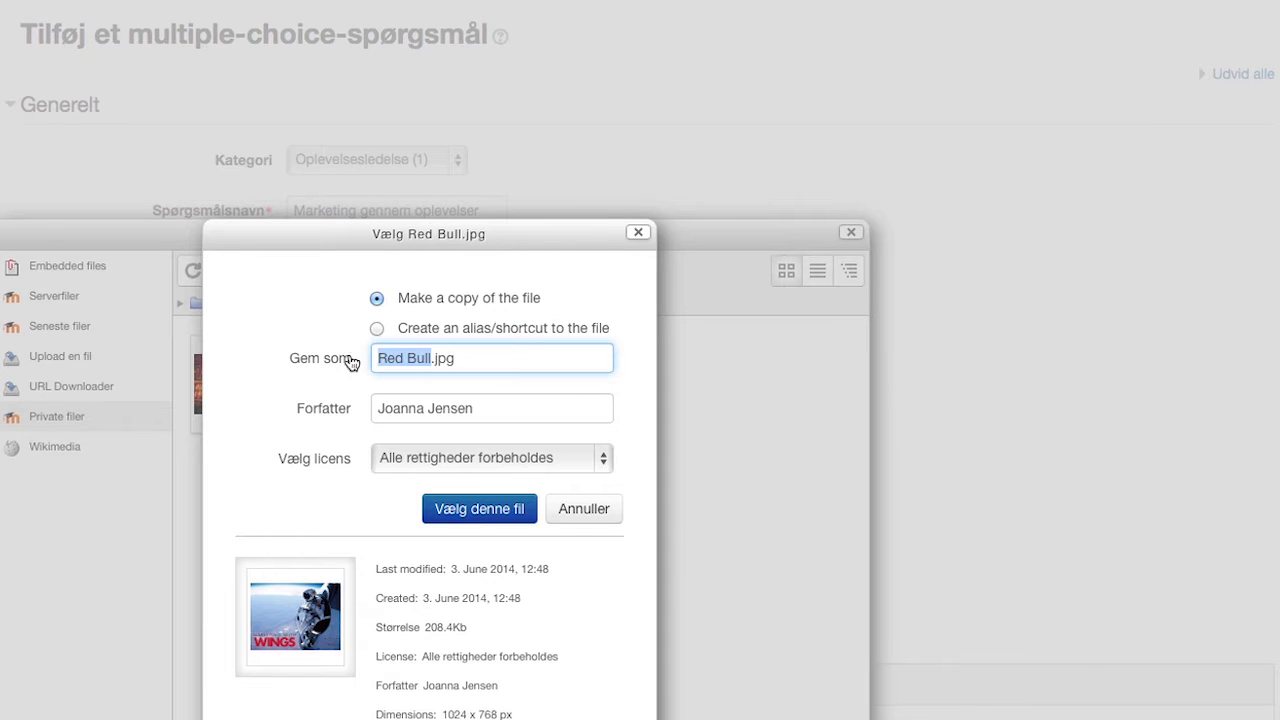
text(Marketing)
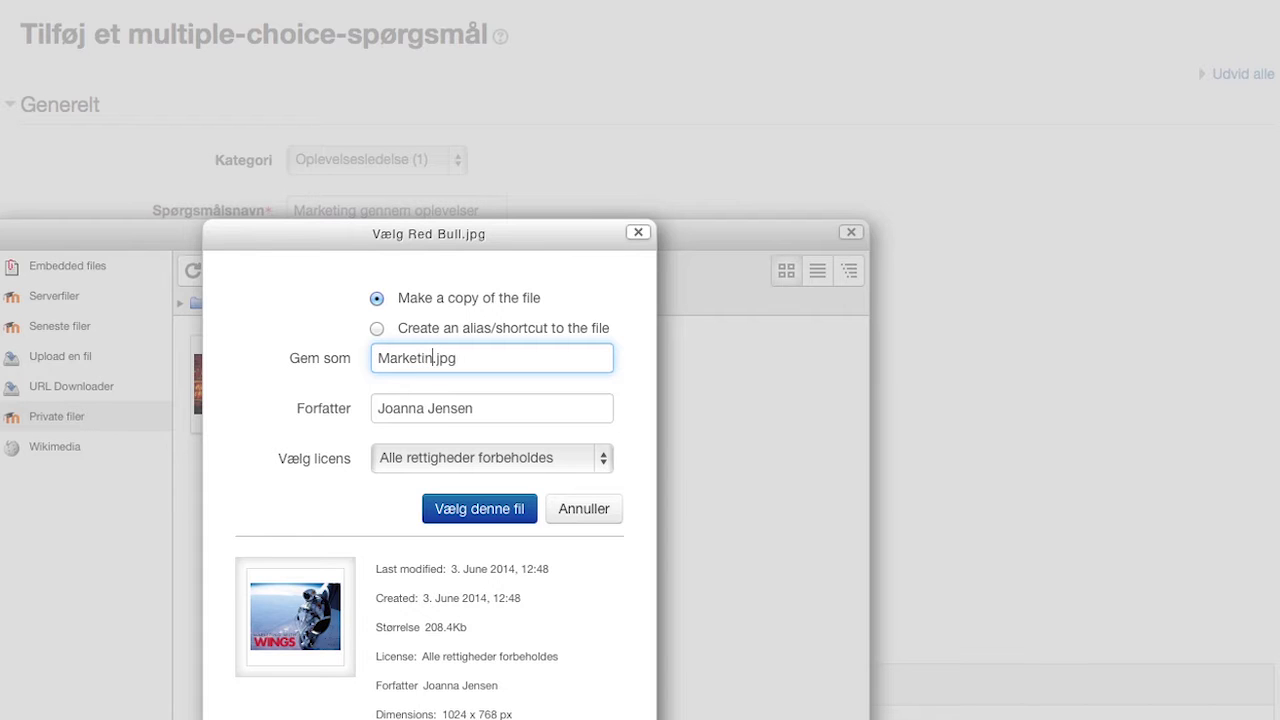
click(490, 510)
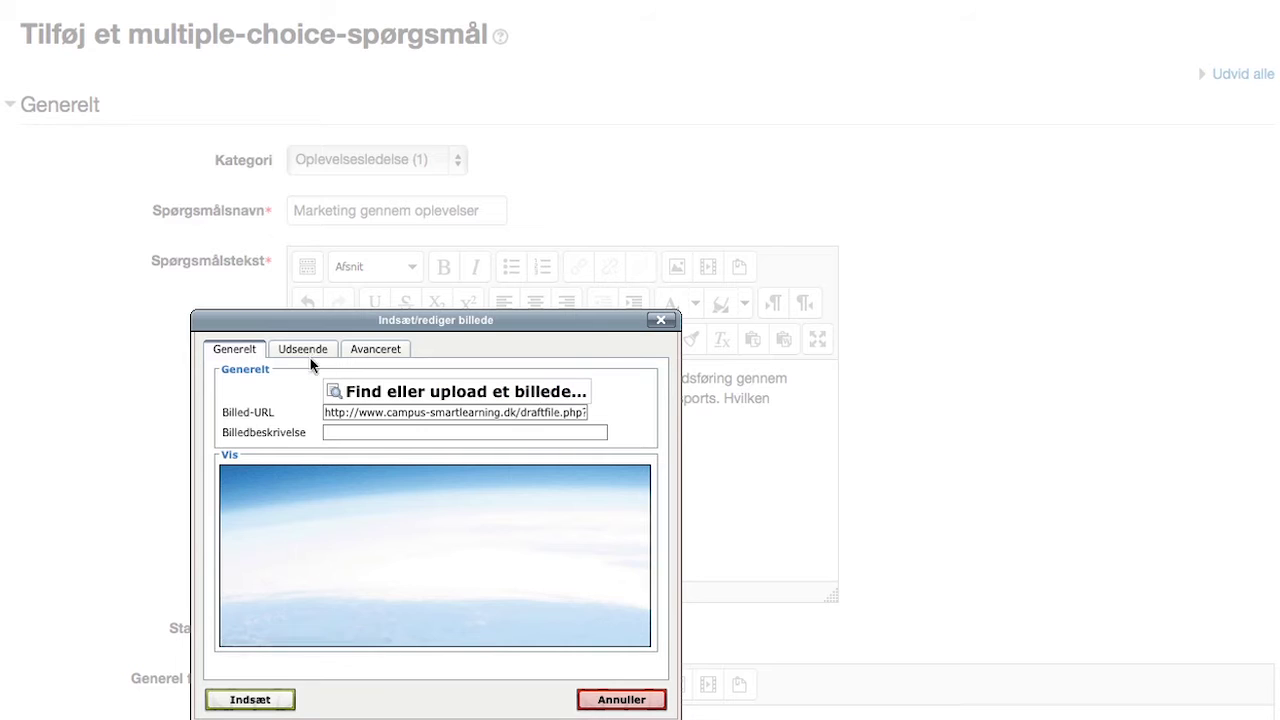
- Set the image's alignment to Højre and its width to 250 px with proportions kept, and insert it into the question text
click(303, 349)
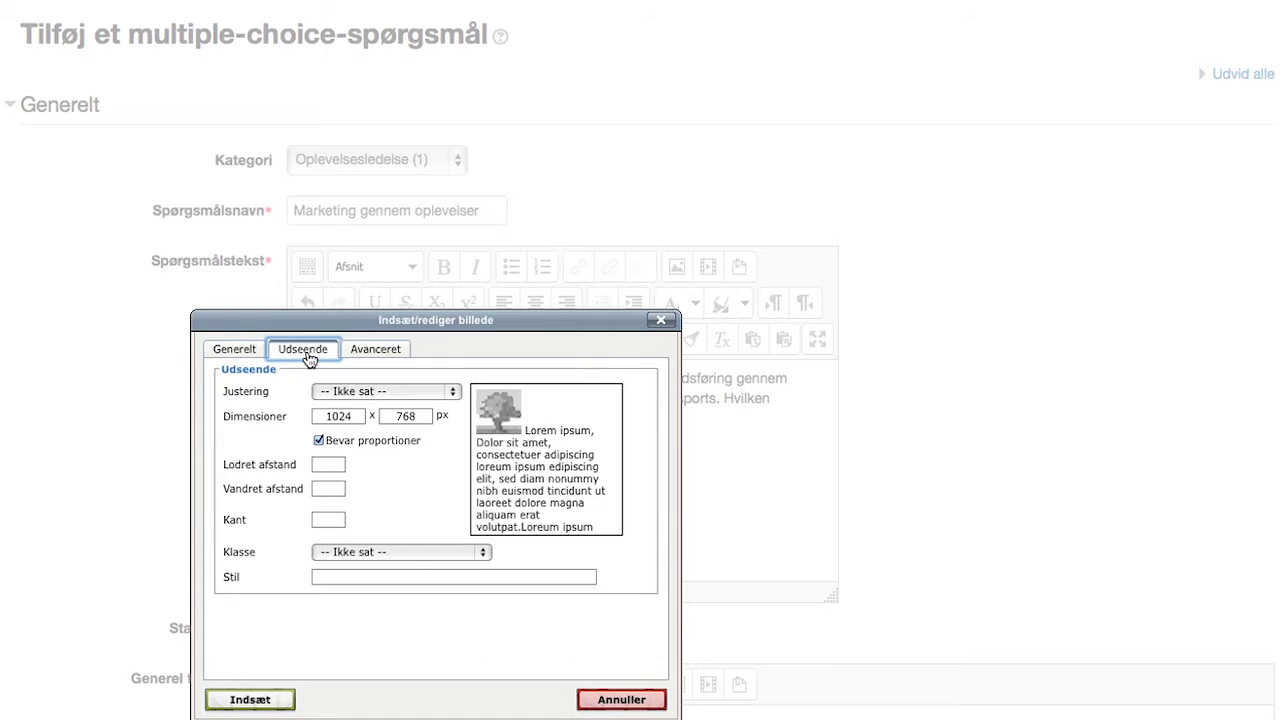
click(346, 396)
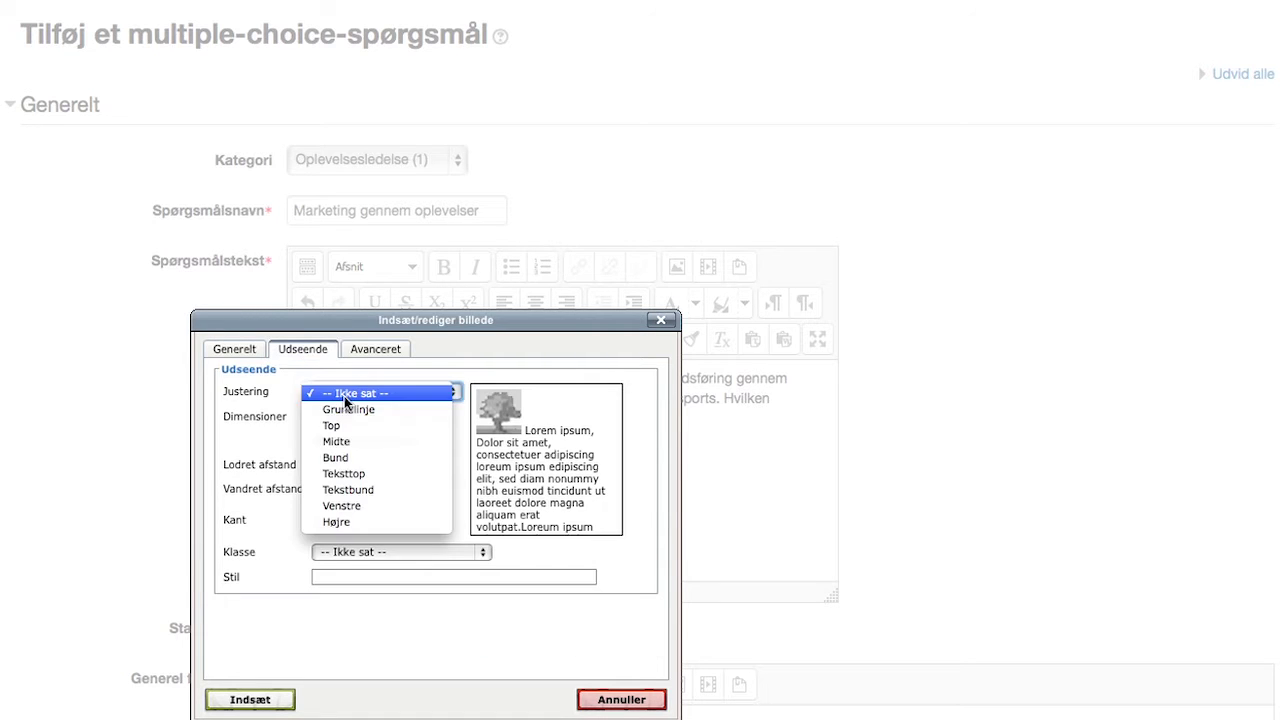
click(340, 522)
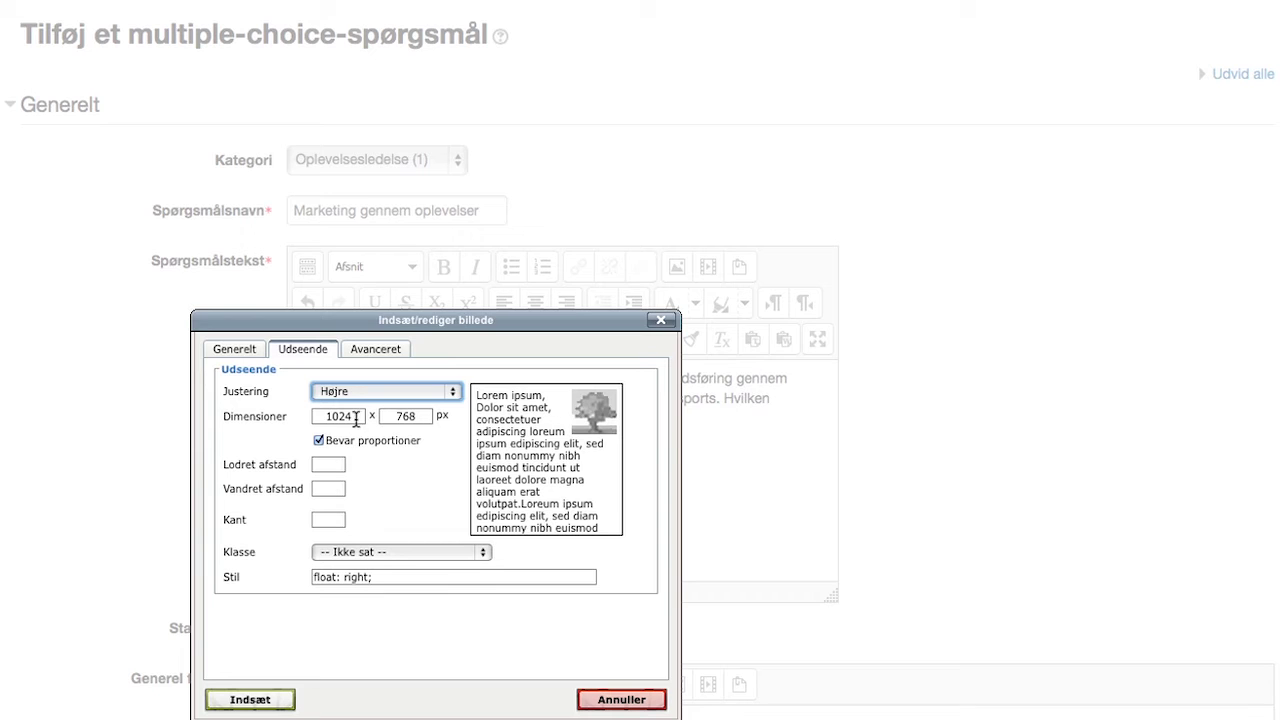
drag(358, 417, 308, 416)
text(250)
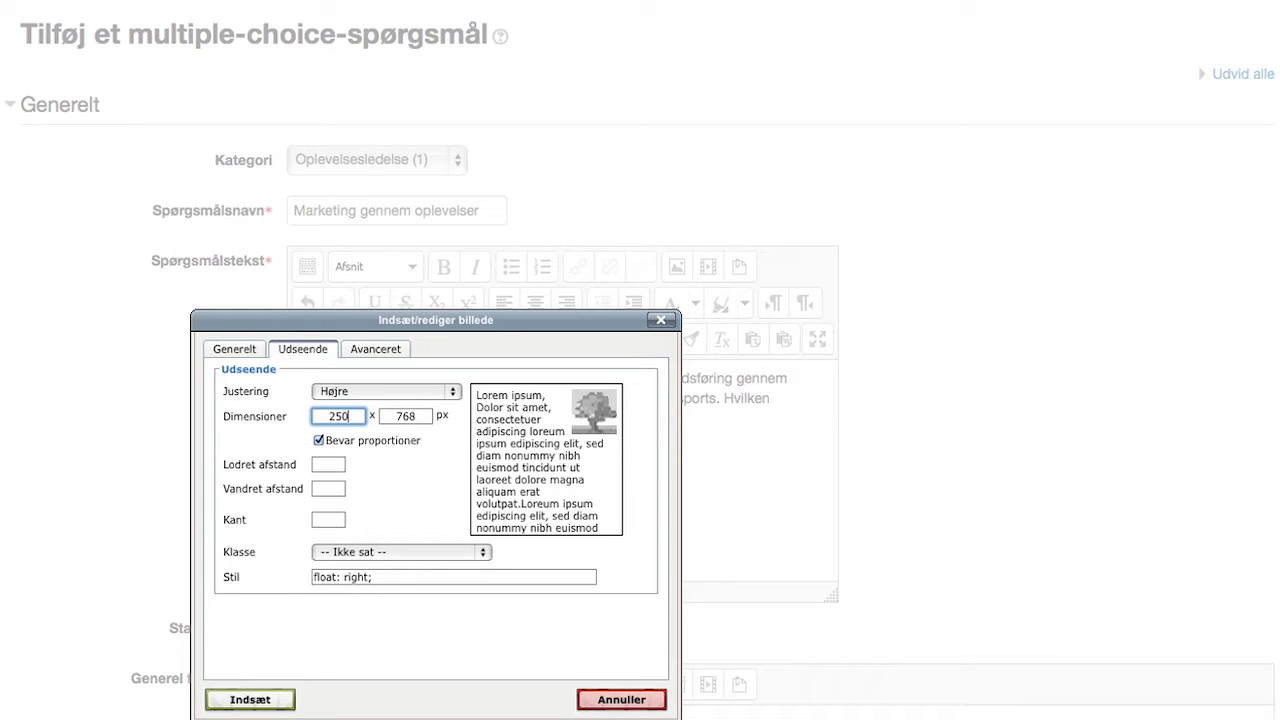
click(392, 467)
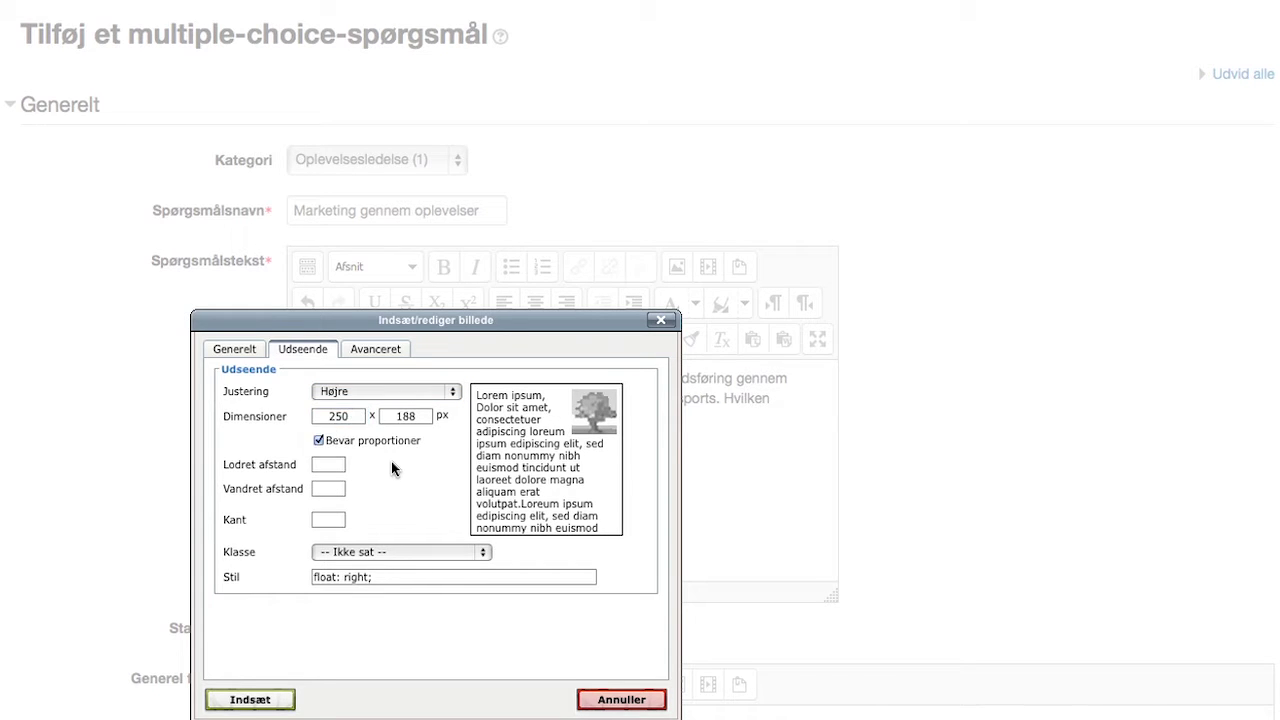
click(245, 701)
click(376, 545)
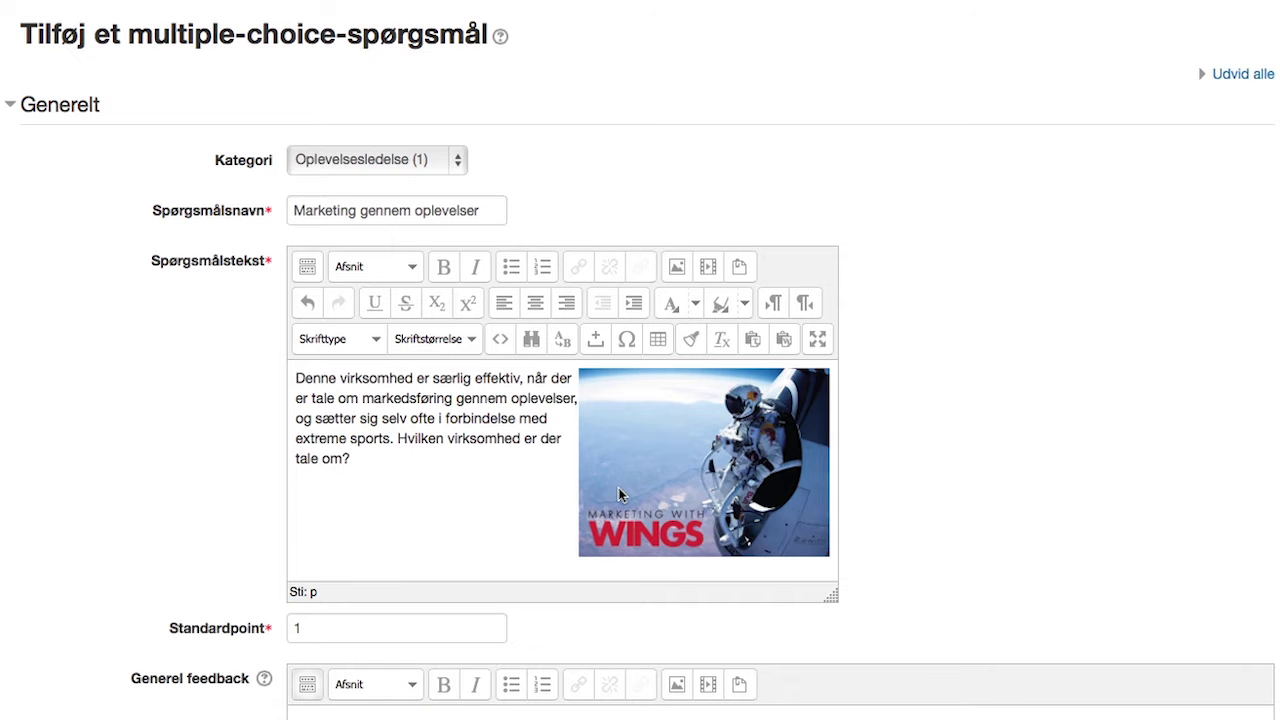
- Enter the general feedback "Virksomheden er blandt verdens førende, når det handler om at implementere oplevelsesaspekter i deres markedsføring."
scroll(618, 488, down, 1)
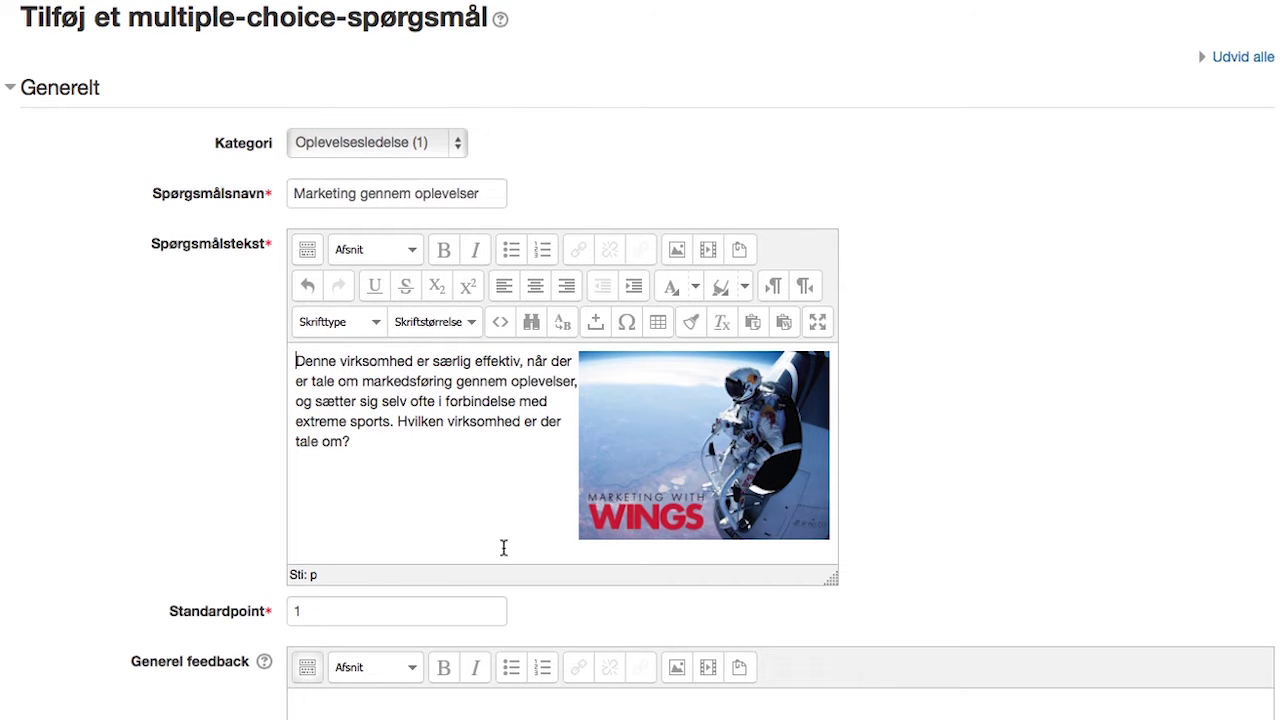
click(332, 611)
scroll(334, 603, down, 5)
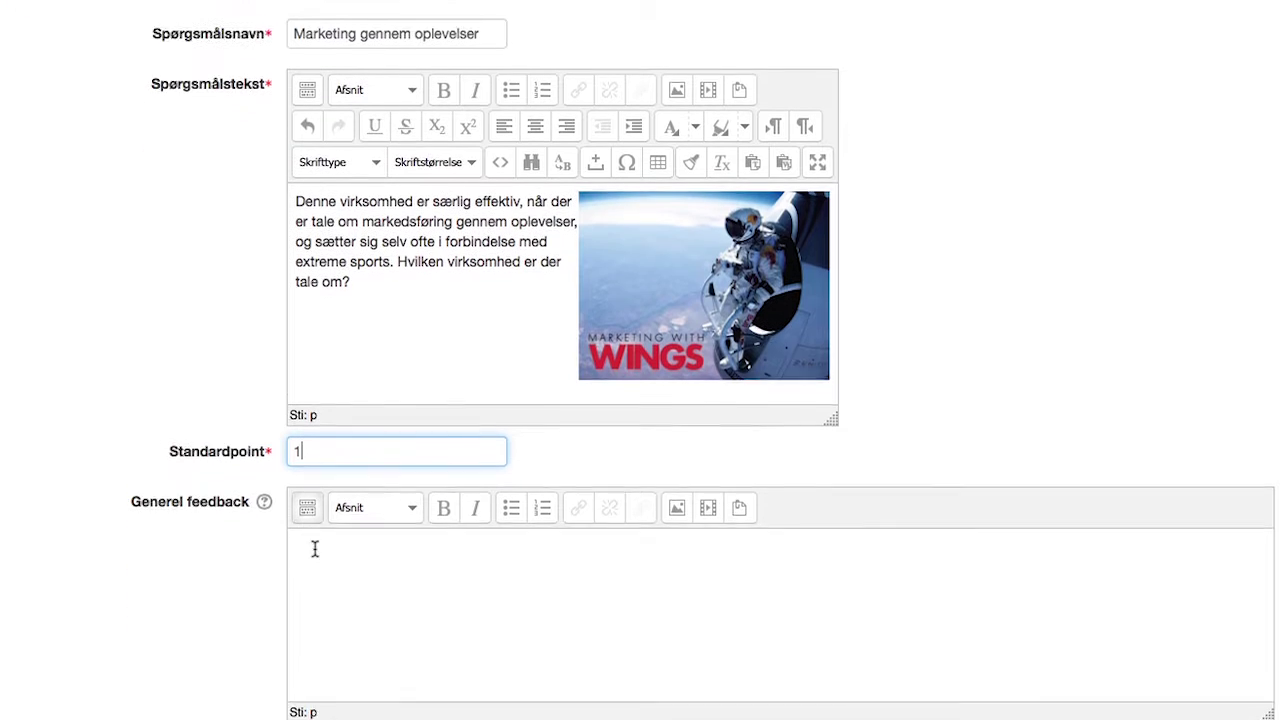
click(314, 497)
text(Virksomheden er blandt verdens førende, når det handler om at implementere oplevelsesaspekter i deres markedsføring.)
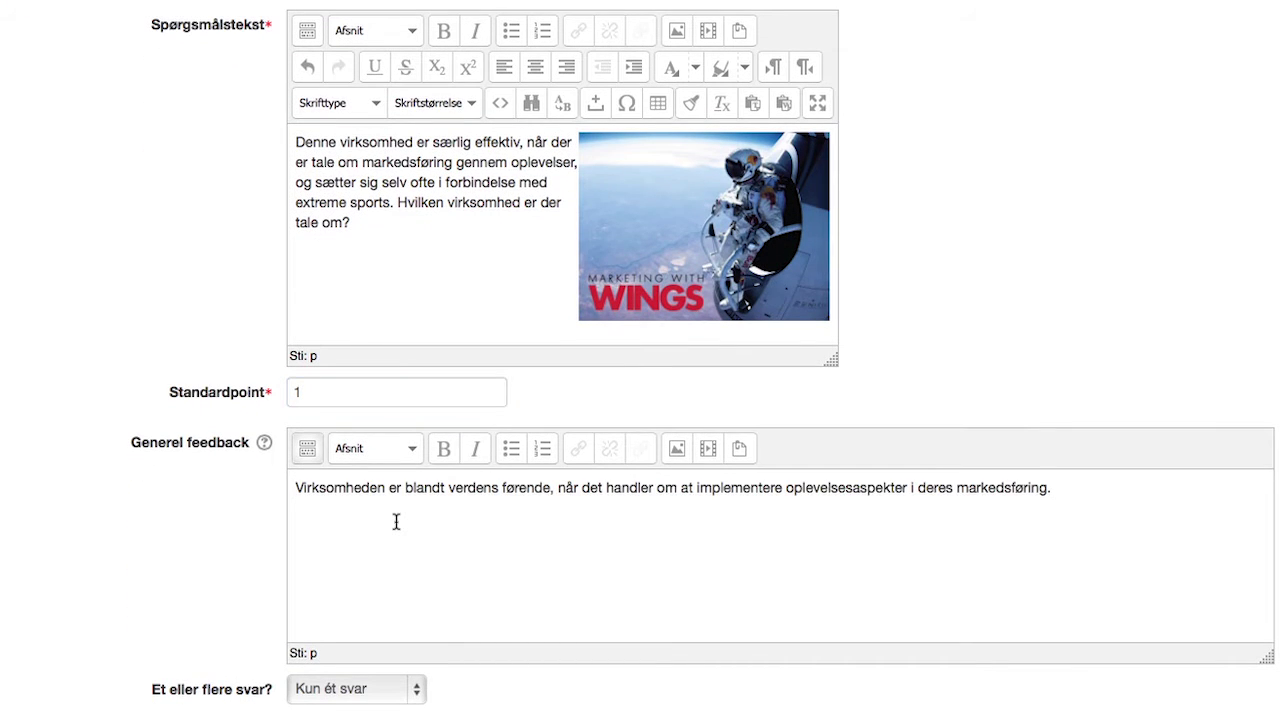
- Keep the question on Kun ét svar and number its choices as a., b., c
scroll(396, 521, down, 5)
click(362, 495)
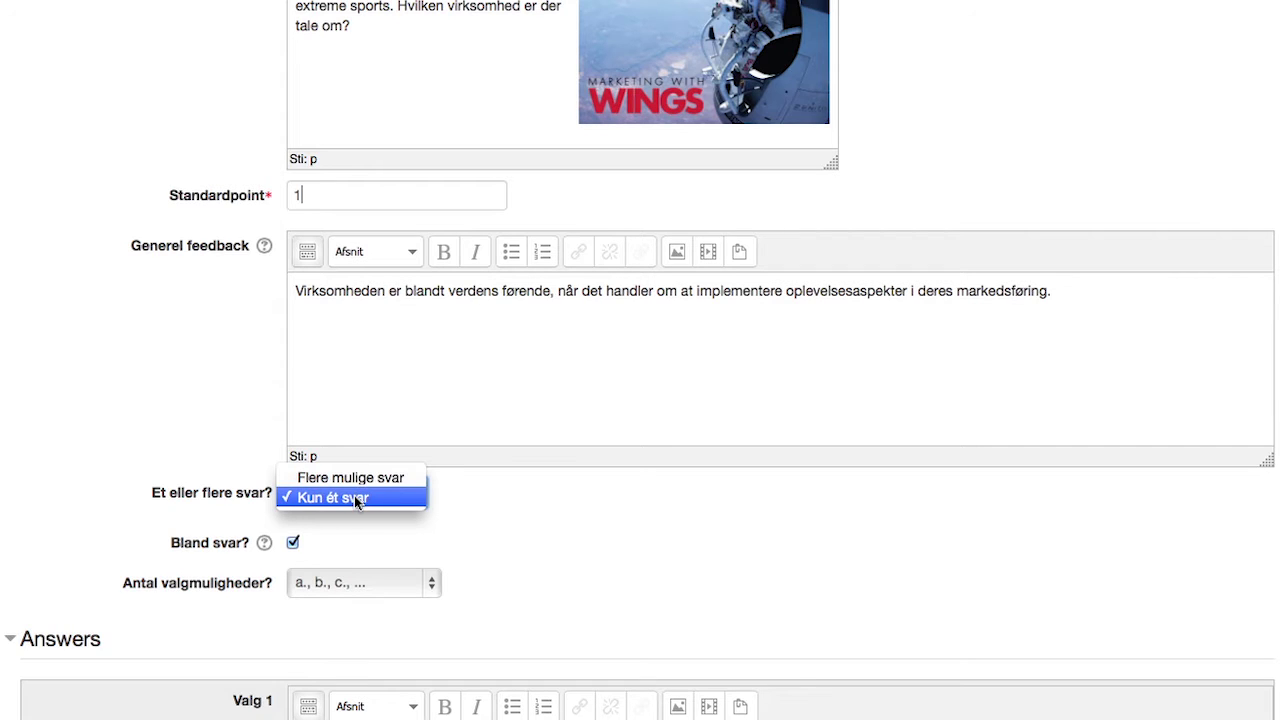
click(358, 497)
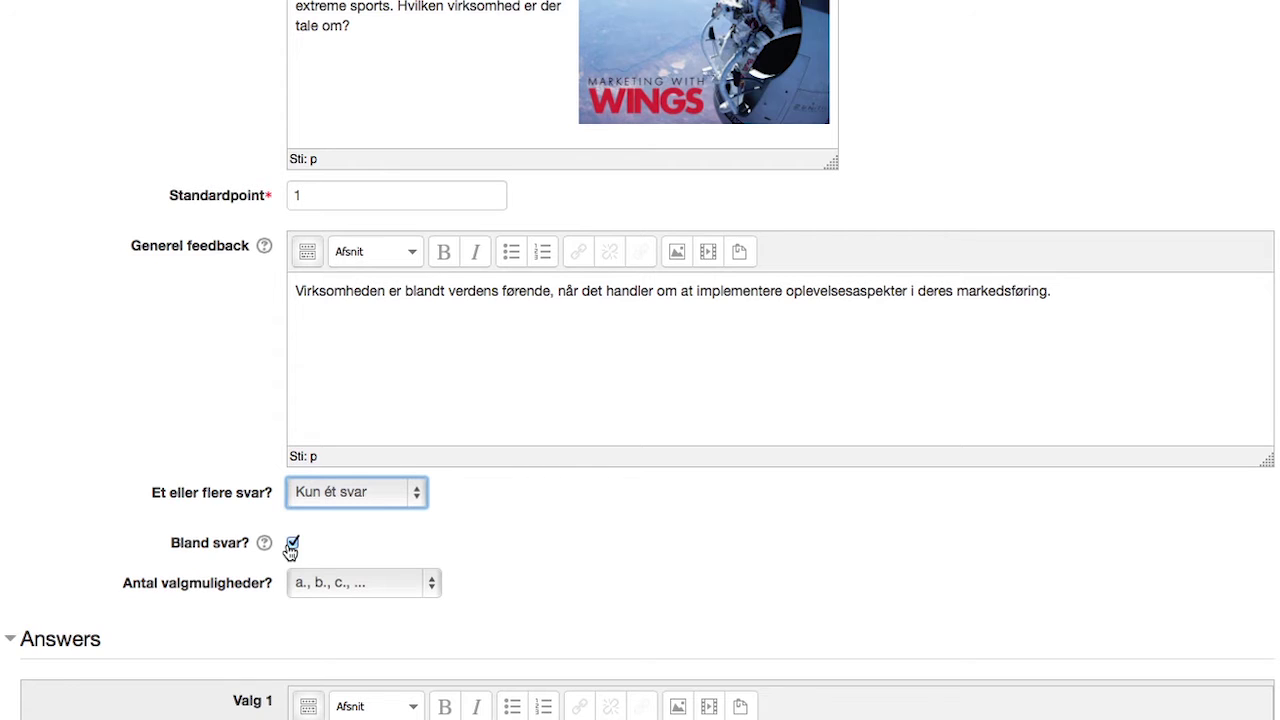
click(334, 587)
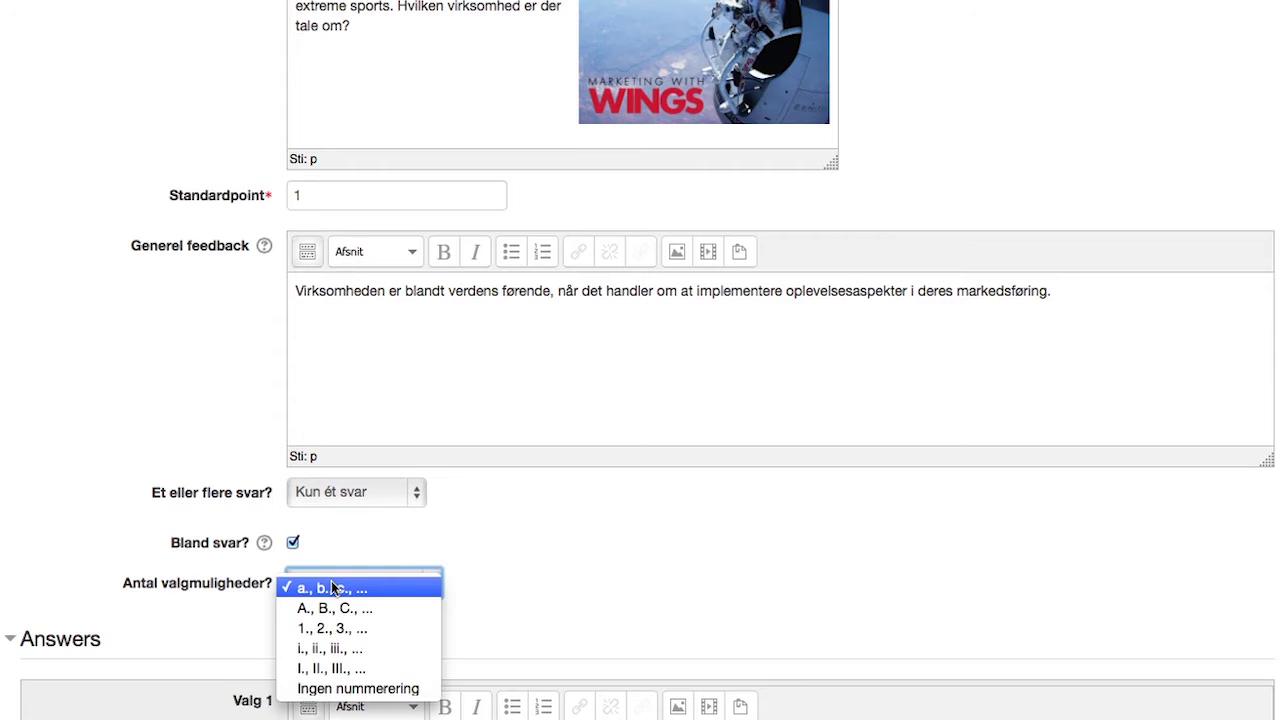
click(397, 594)
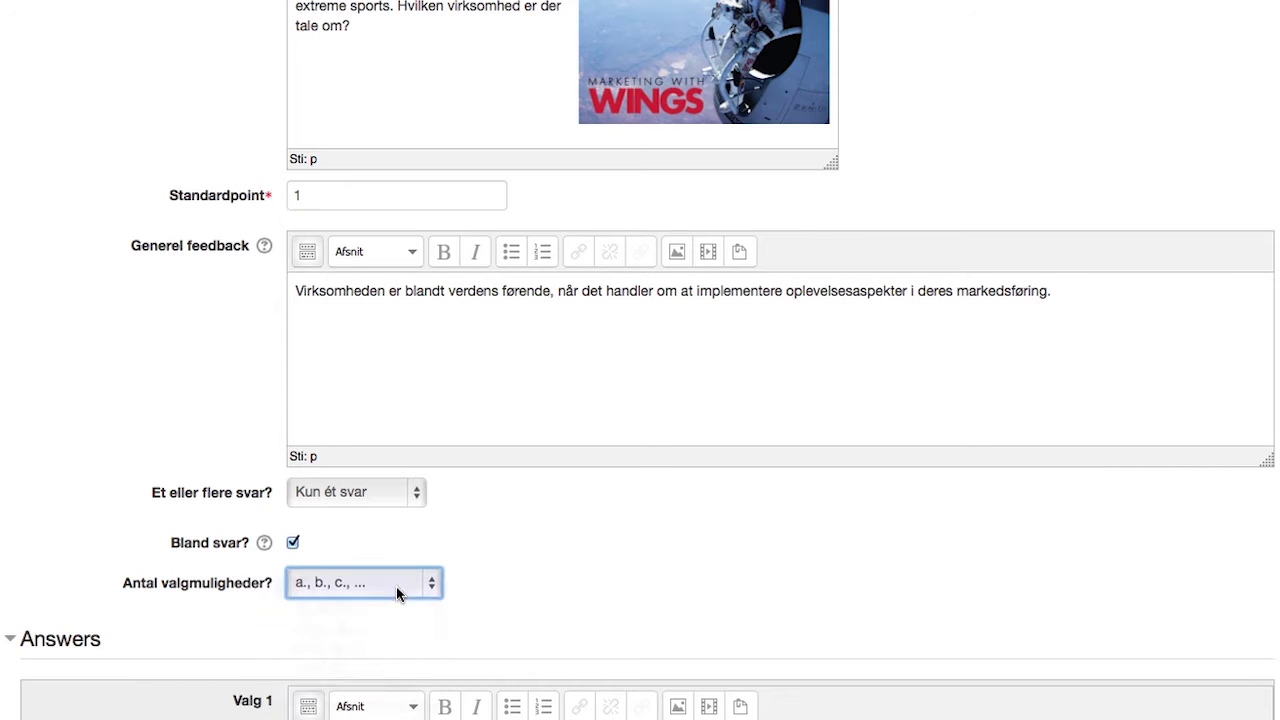
- Enter "Red Bull" as answer choice 1 and give it a grade of 100%
scroll(400, 600, down, 3)
scroll(386, 618, down, 5)
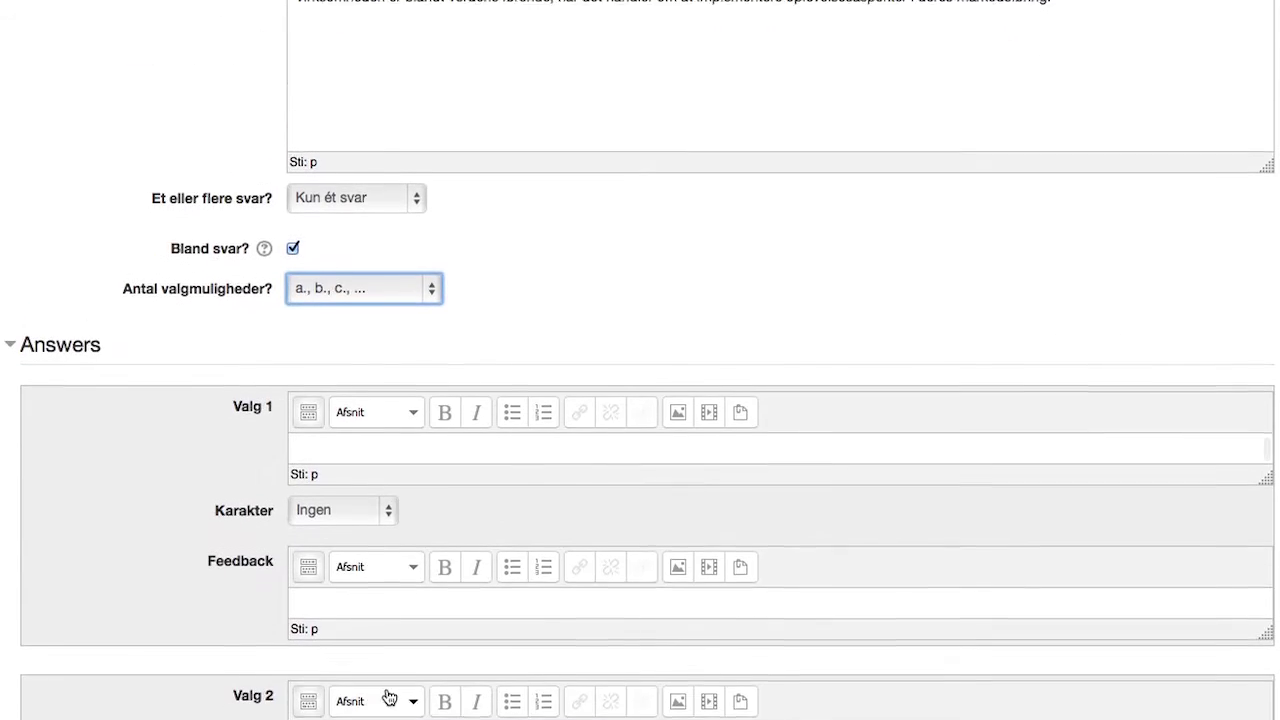
scroll(640, 400, down, 2)
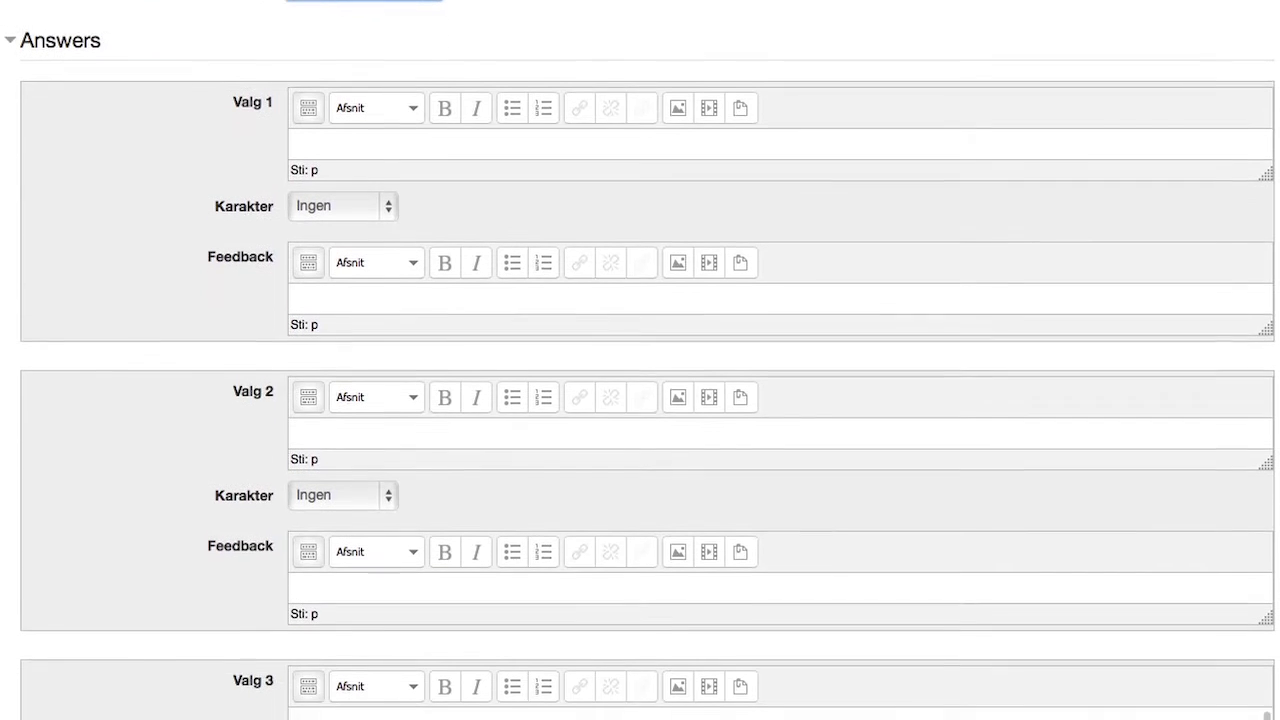
click(315, 131)
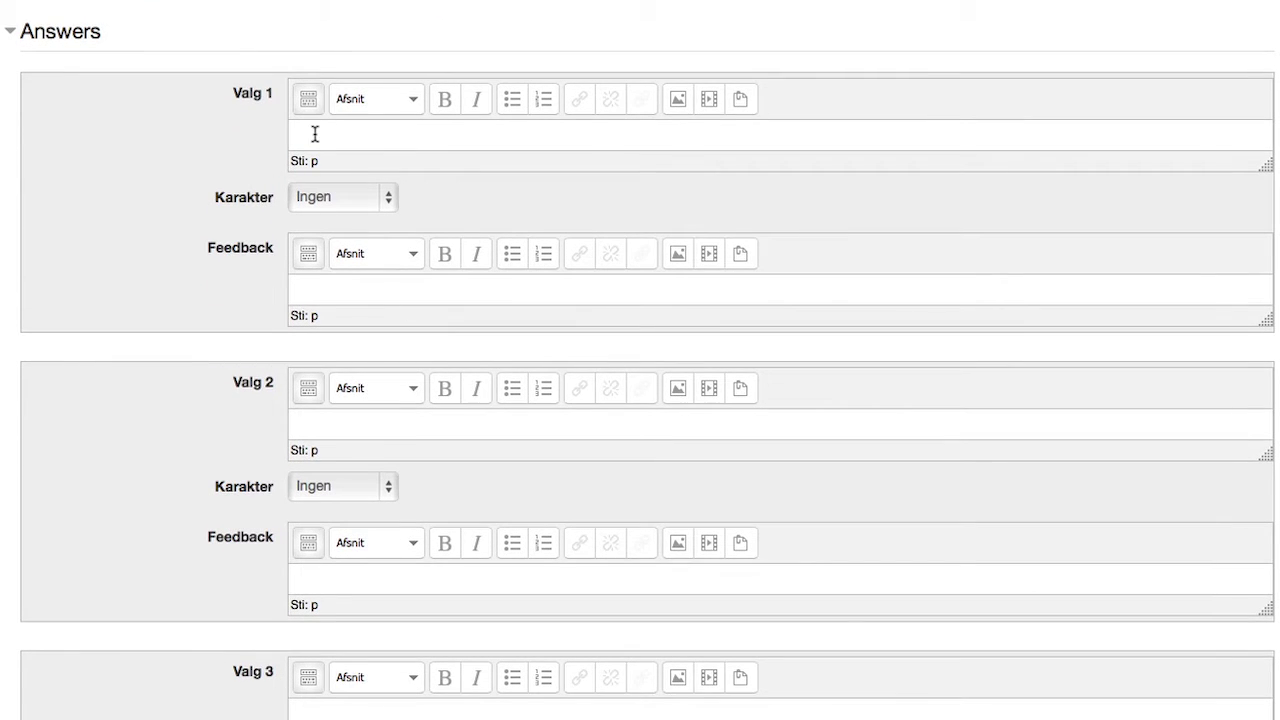
text(Red Bull)
click(365, 194)
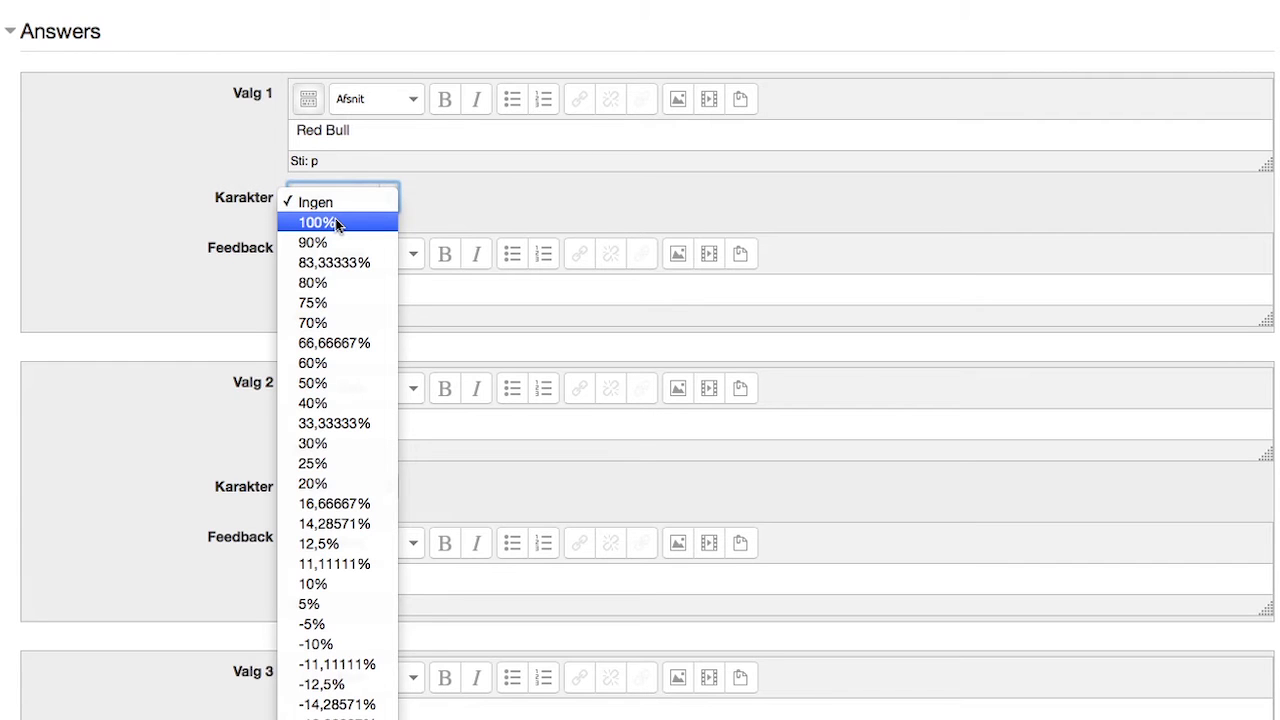
click(336, 222)
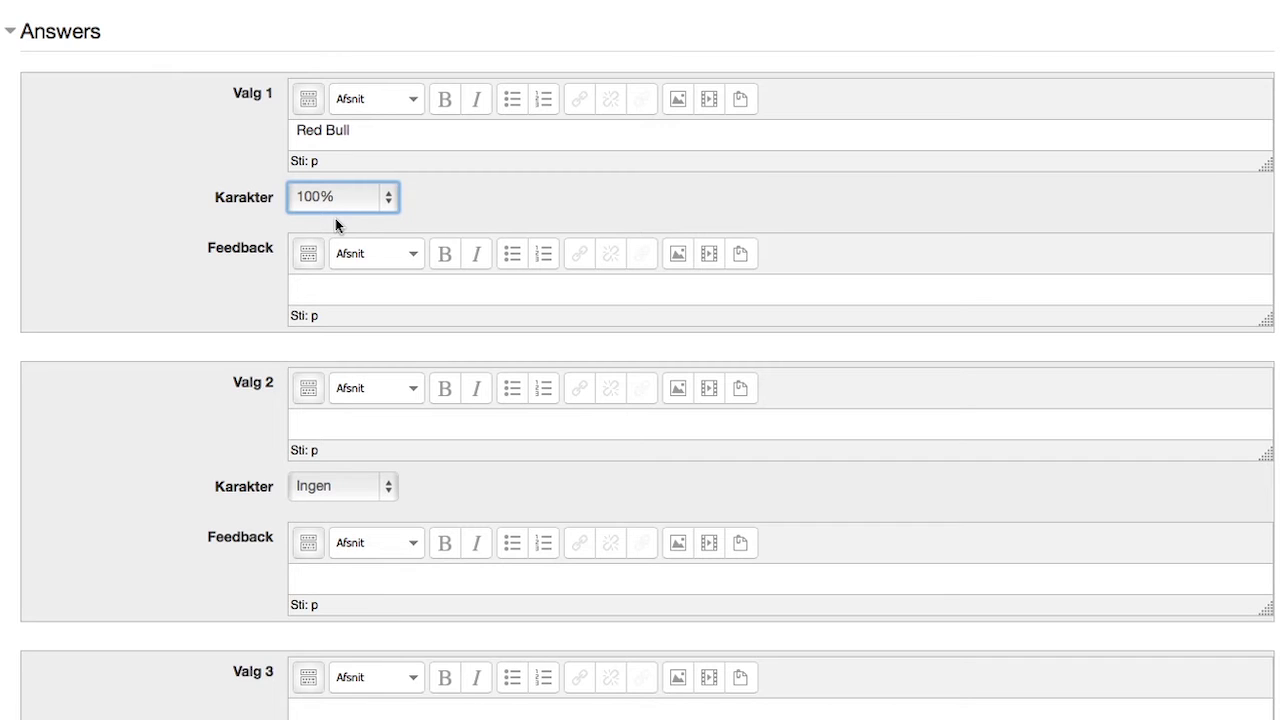
click(389, 199)
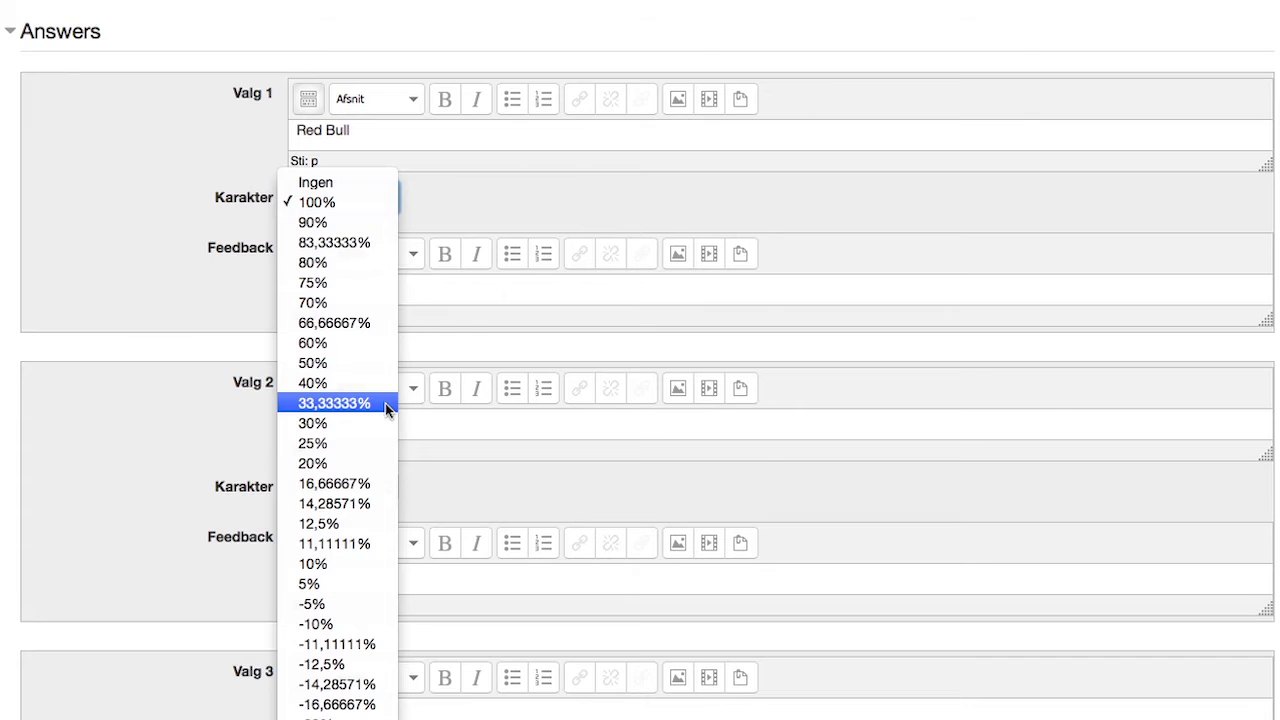
click(390, 201)
click(347, 285)
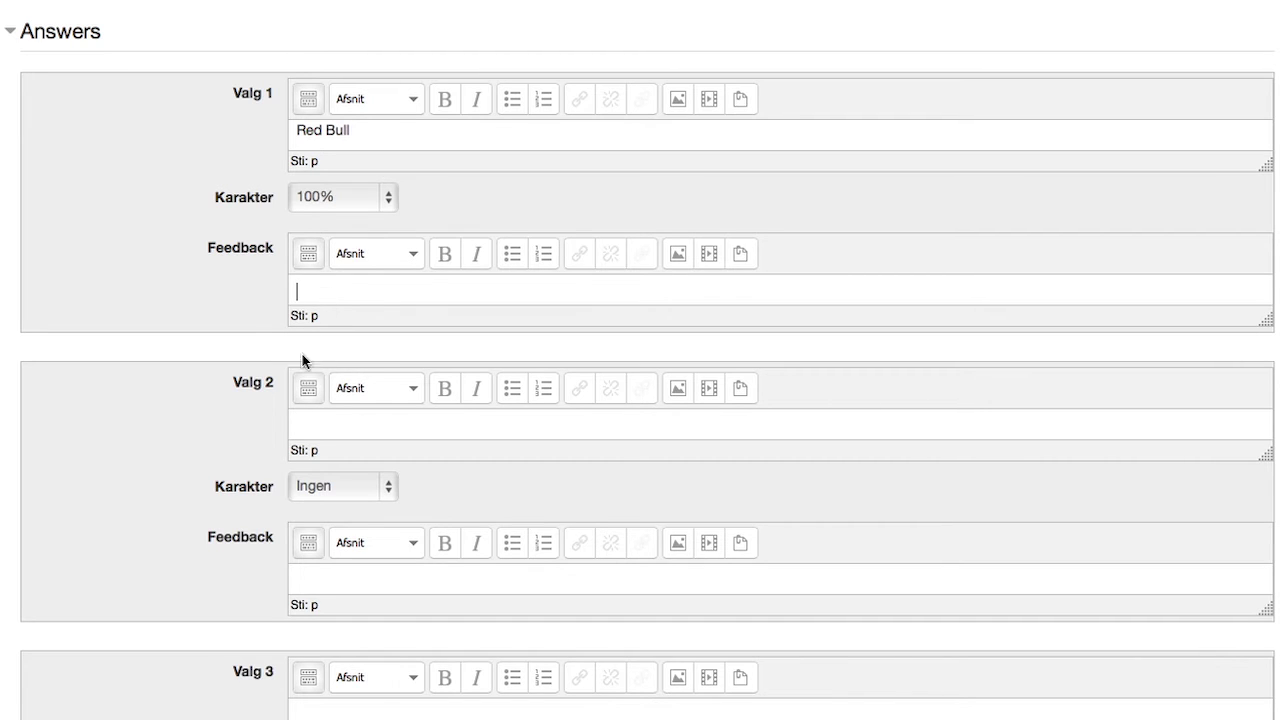
- Enter "DR" as answer choice 2 and "Adobe" as answer choice 3
click(310, 426)
text(DR)
scroll(306, 437, down, 3)
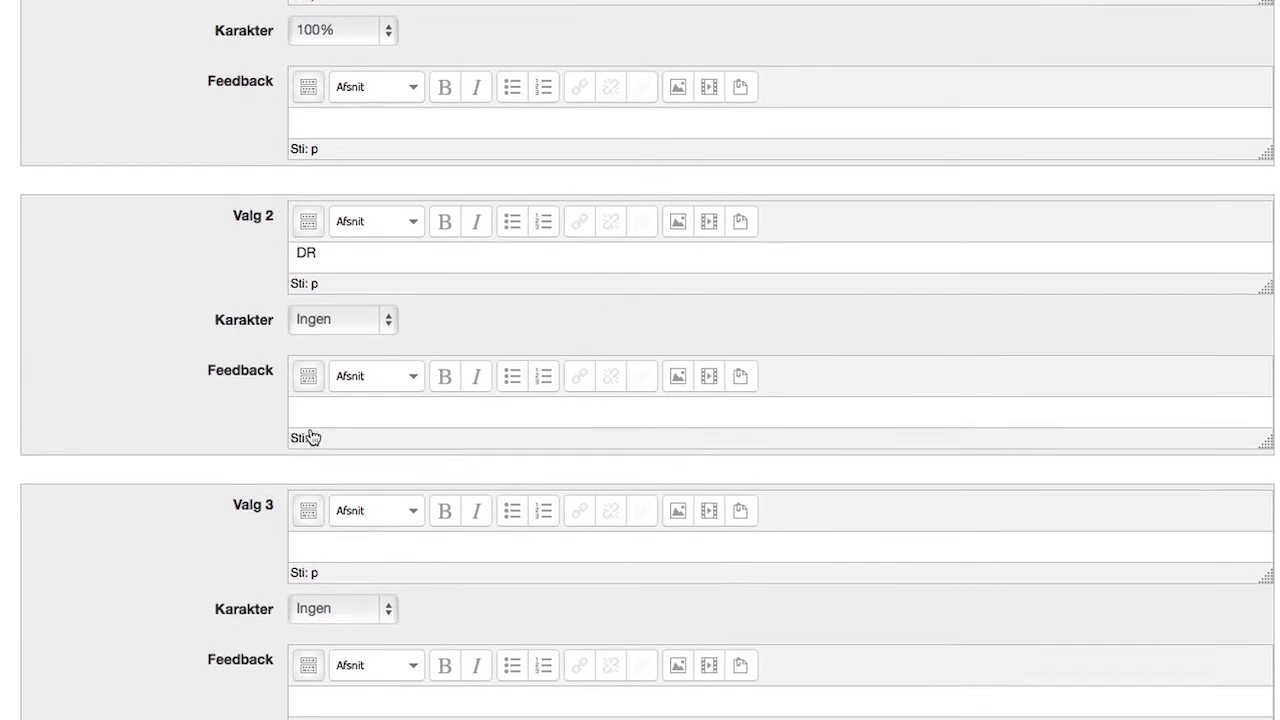
click(307, 538)
text(Adobe)
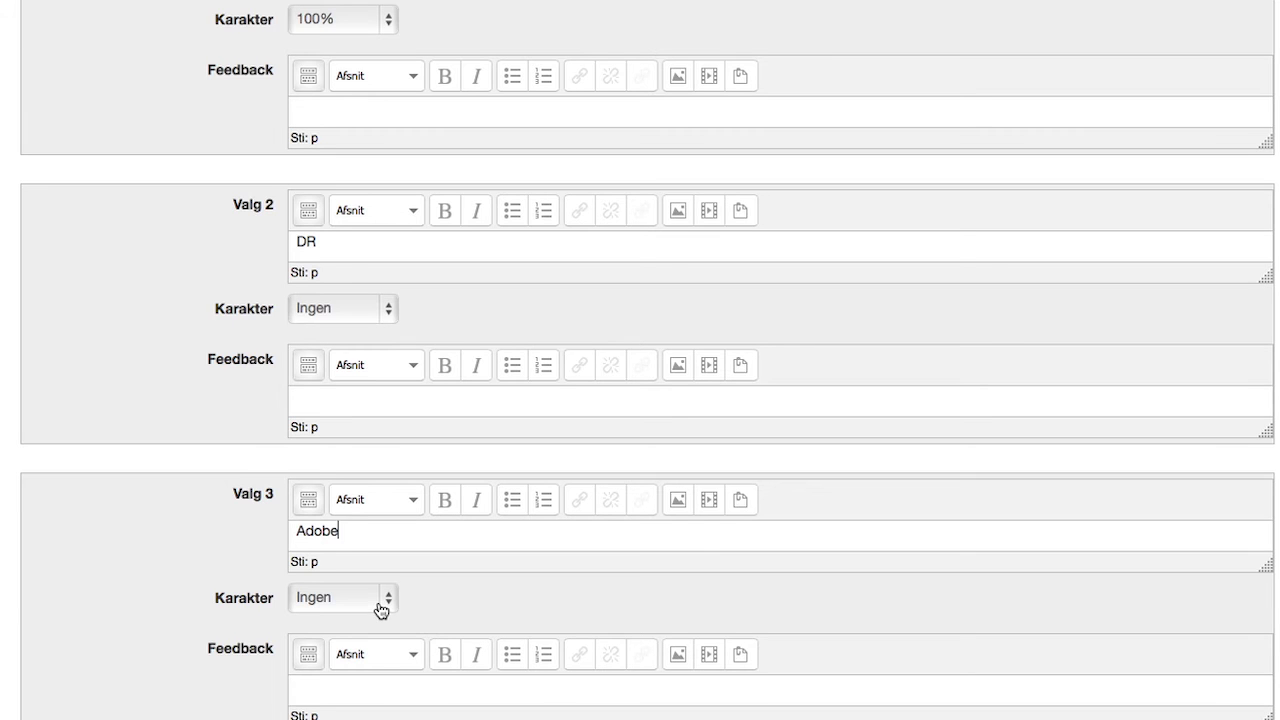
scroll(380, 609, down, 10)
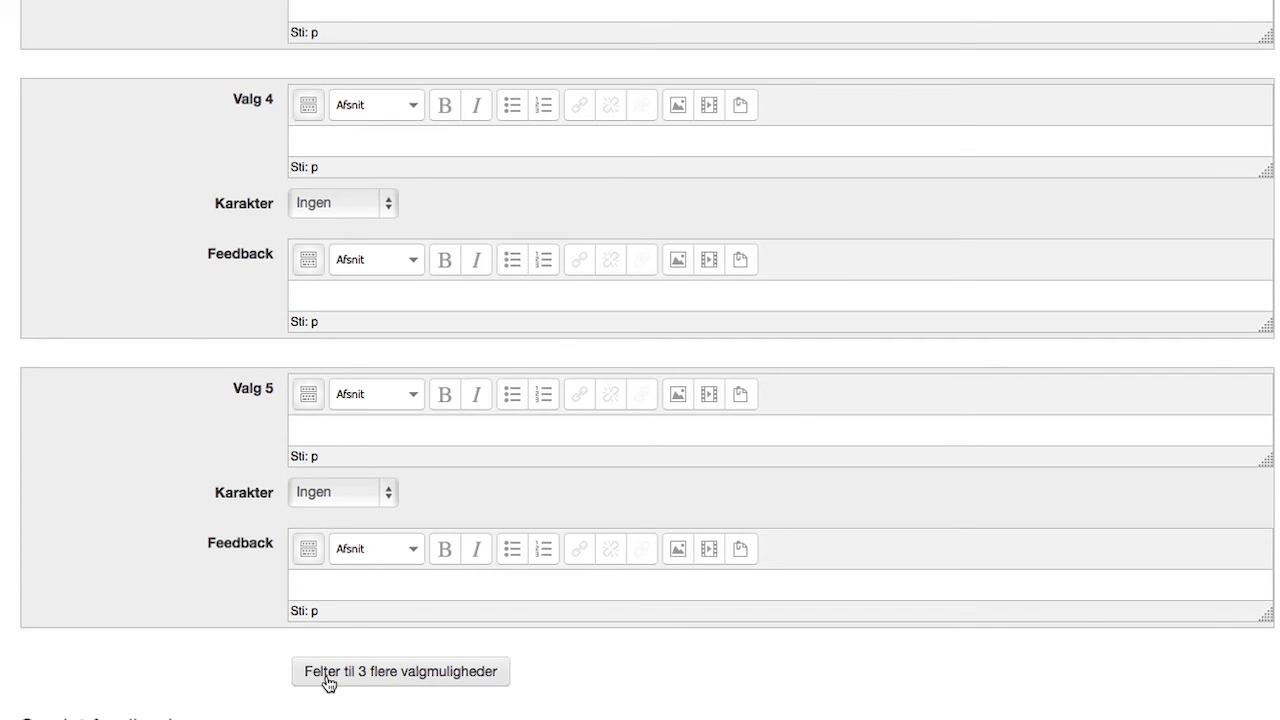
- Add fields for three more answer choices and review the Samlet feedback texts for right, partially right and wrong answers
click(328, 680)
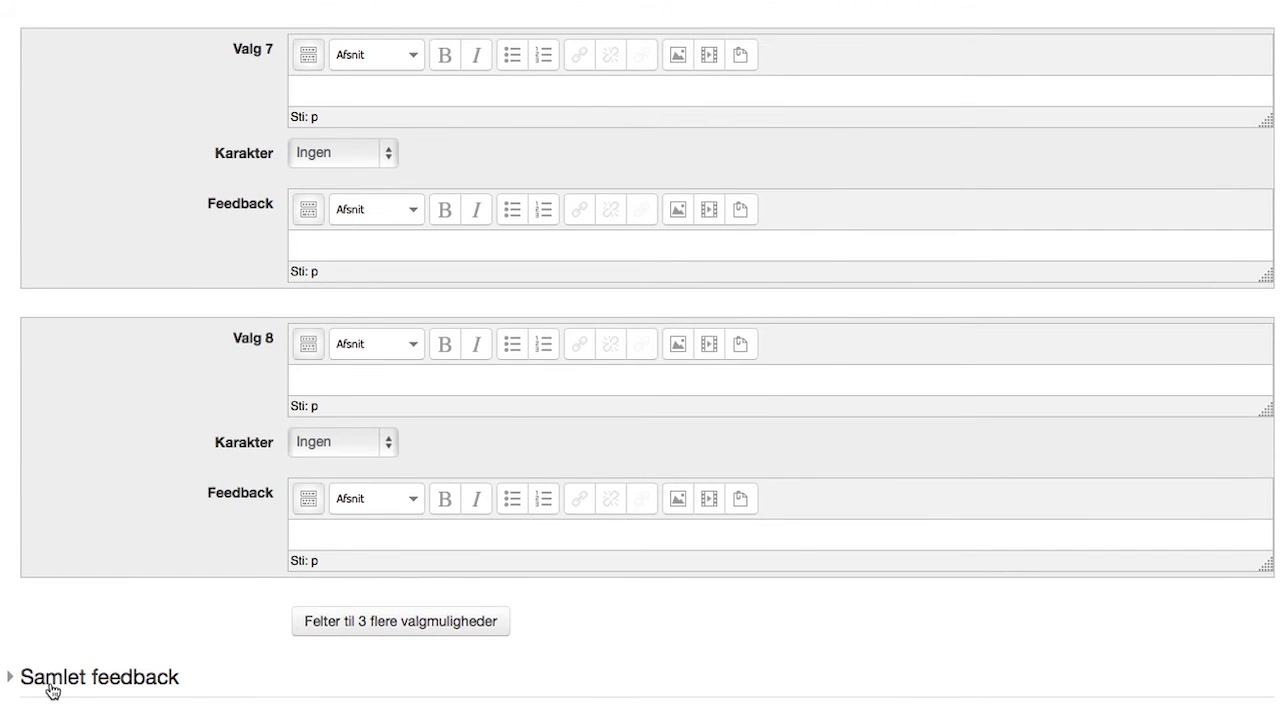
click(52, 688)
scroll(60, 675, down, 6)
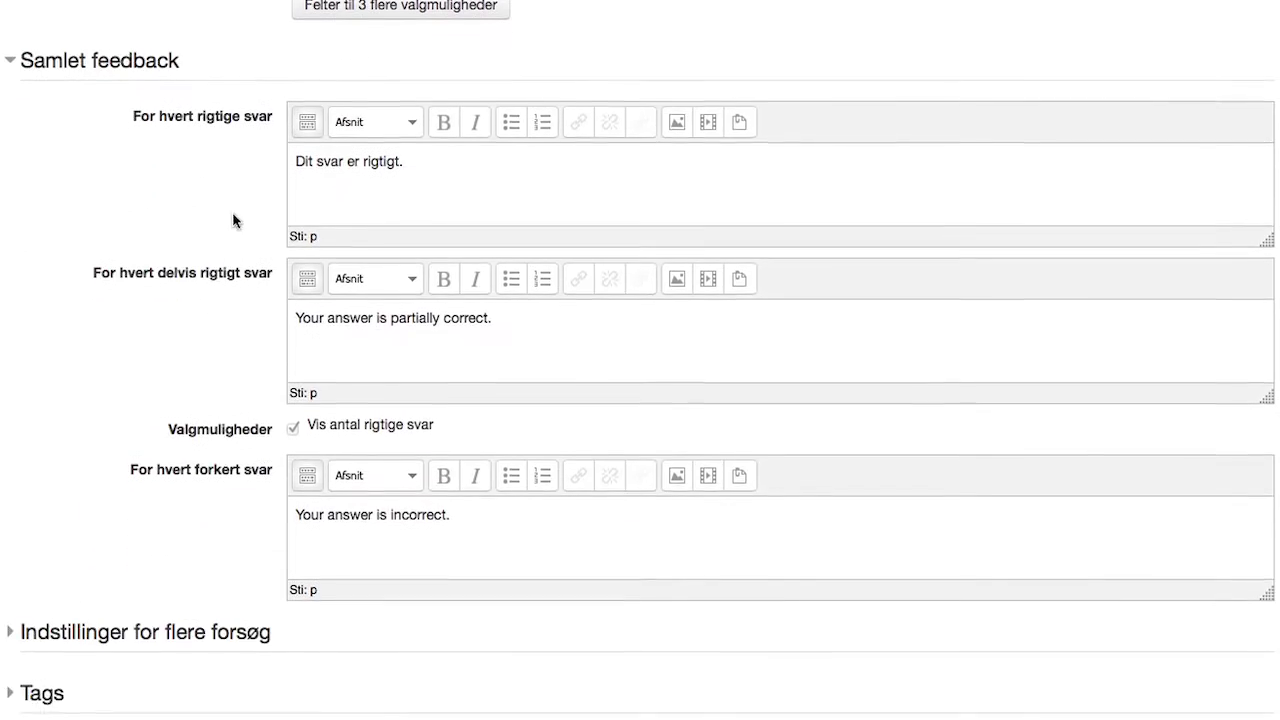
scroll(233, 220, down, 1)
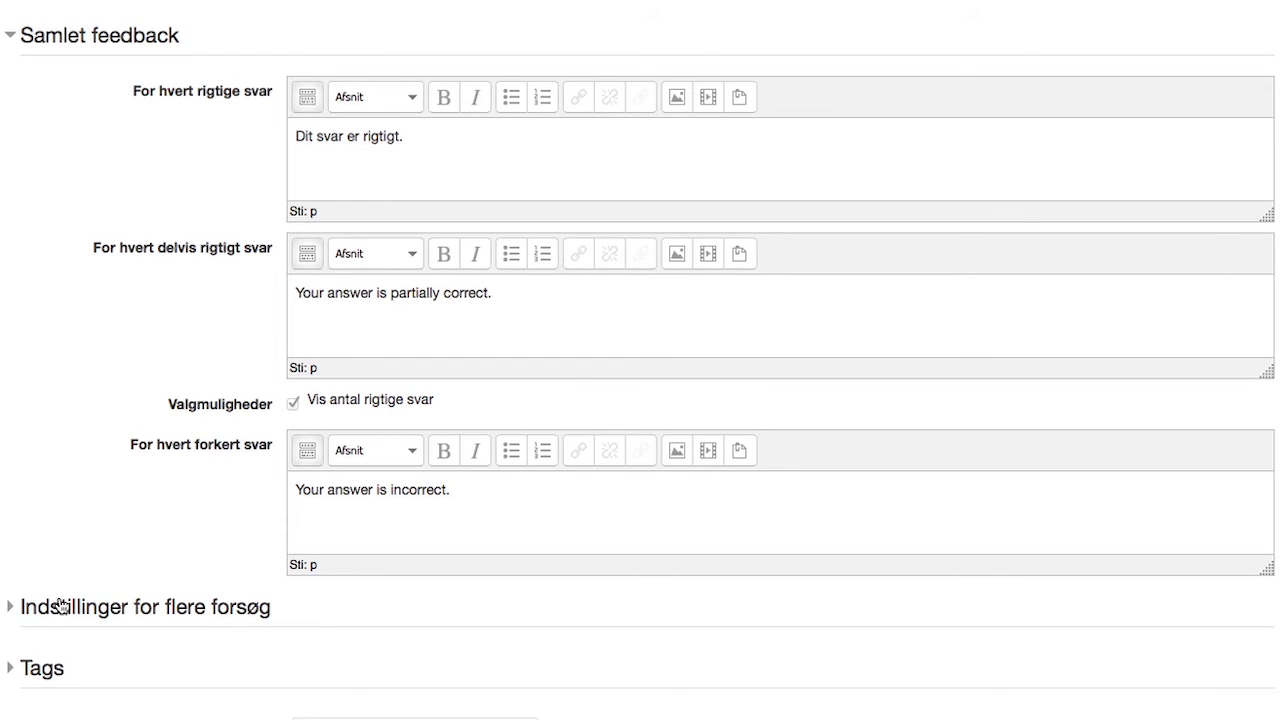
- Examine the question's settings for multiple attempts, including the penalty and hints, and its tag fields
click(11, 609)
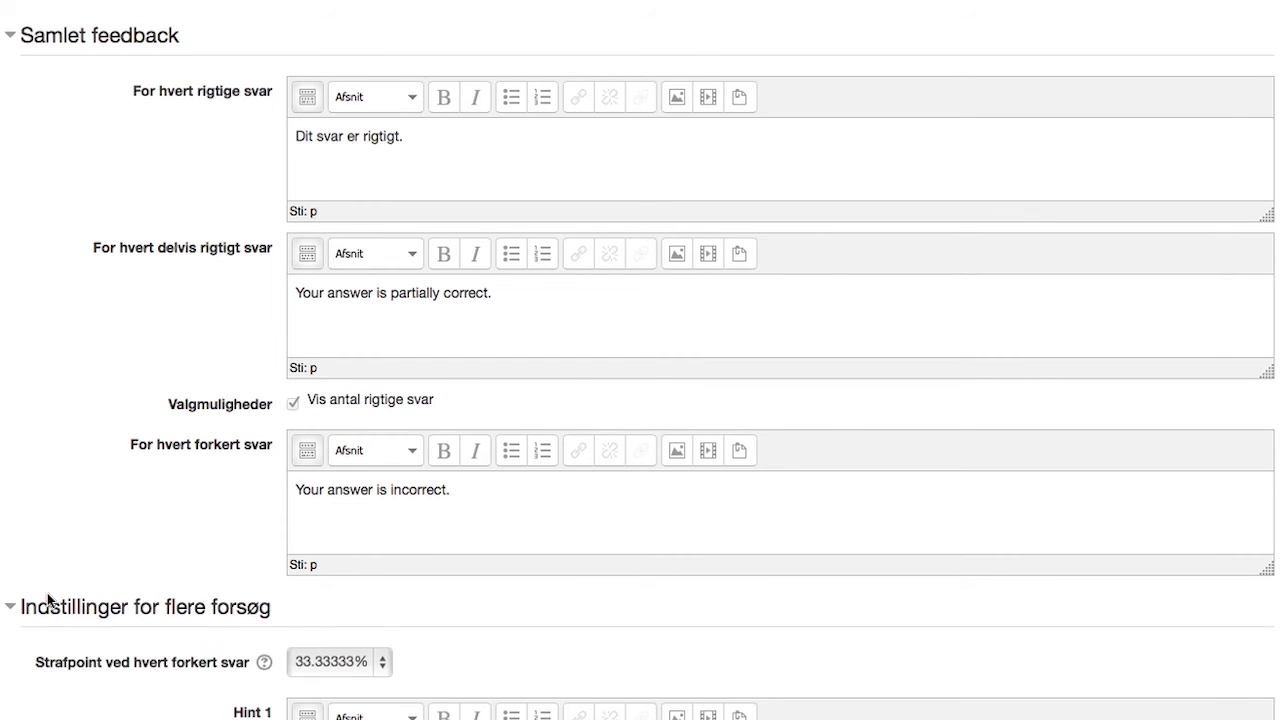
scroll(50, 594, down, 5)
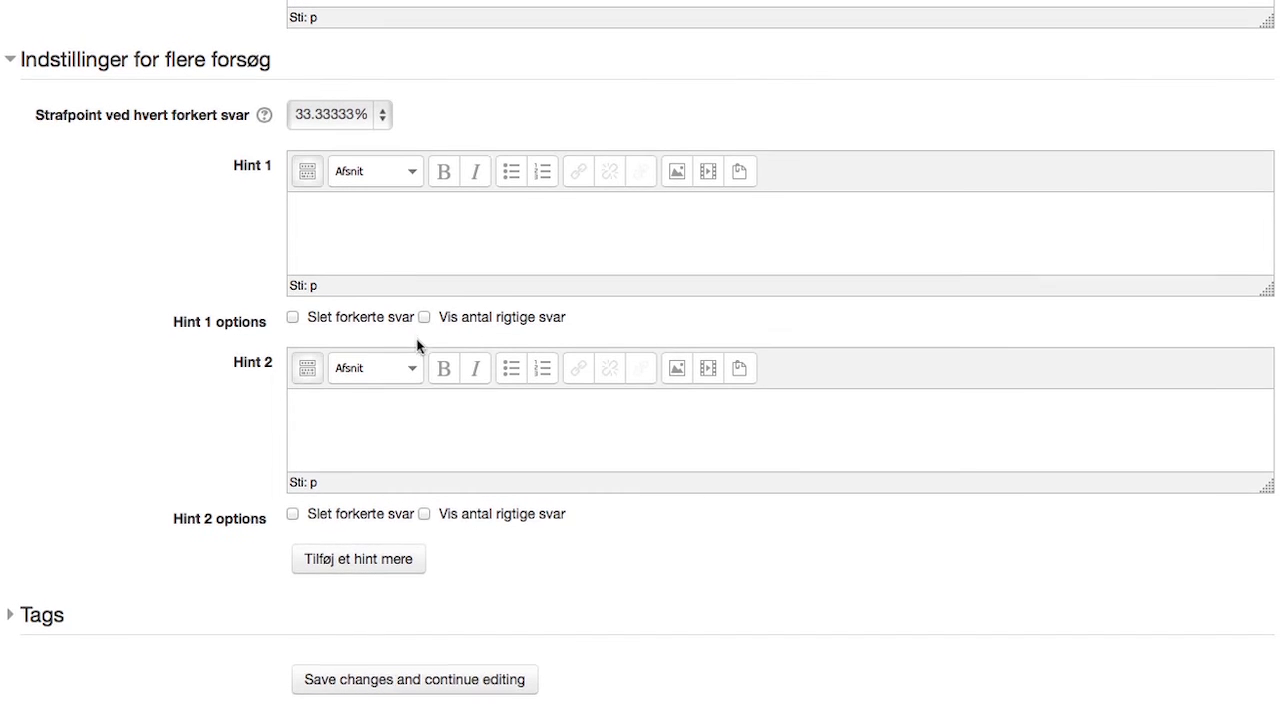
click(17, 634)
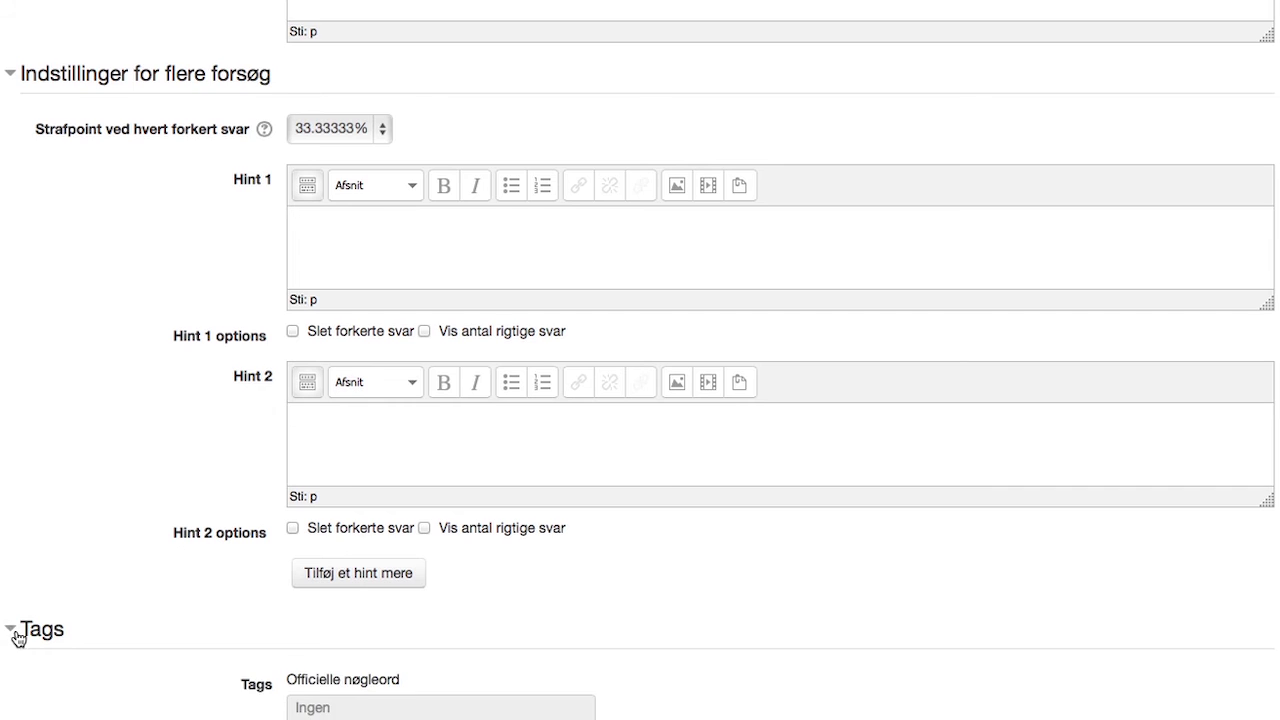
scroll(223, 592, down, 7)
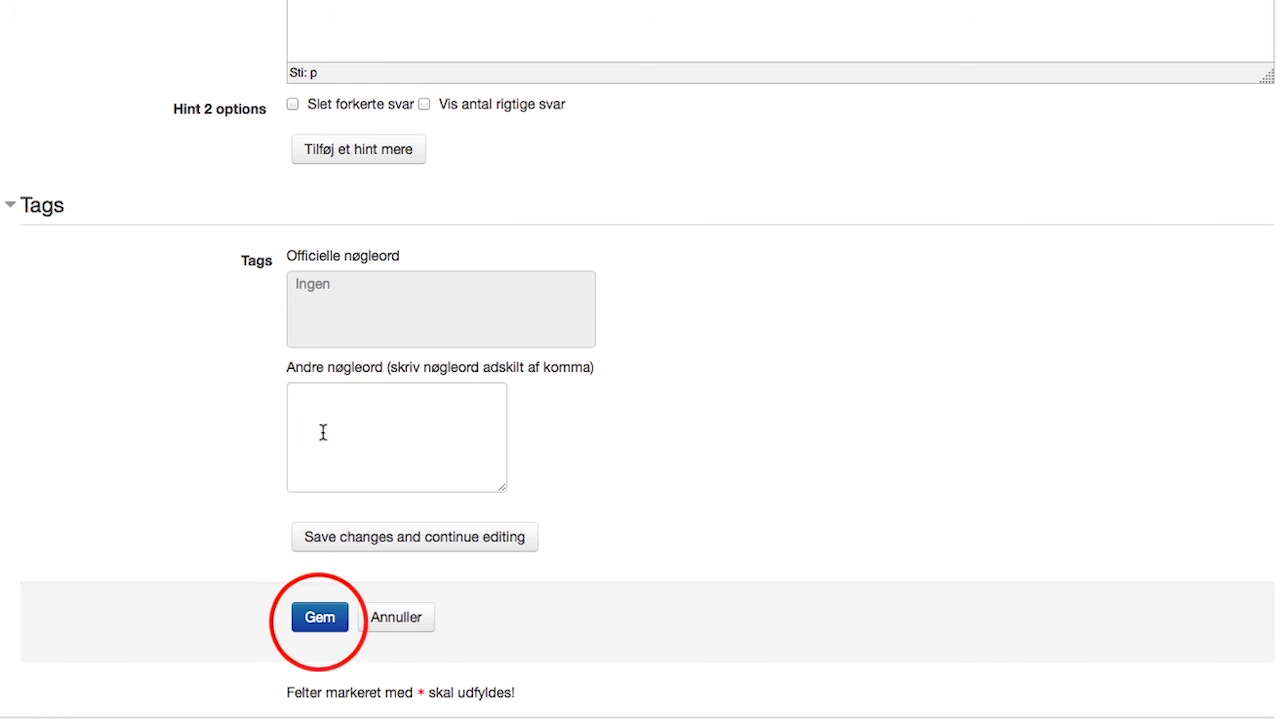
- Save the question and add "Marketing gennem oplevelser" from the question bank to the quiz
click(320, 620)
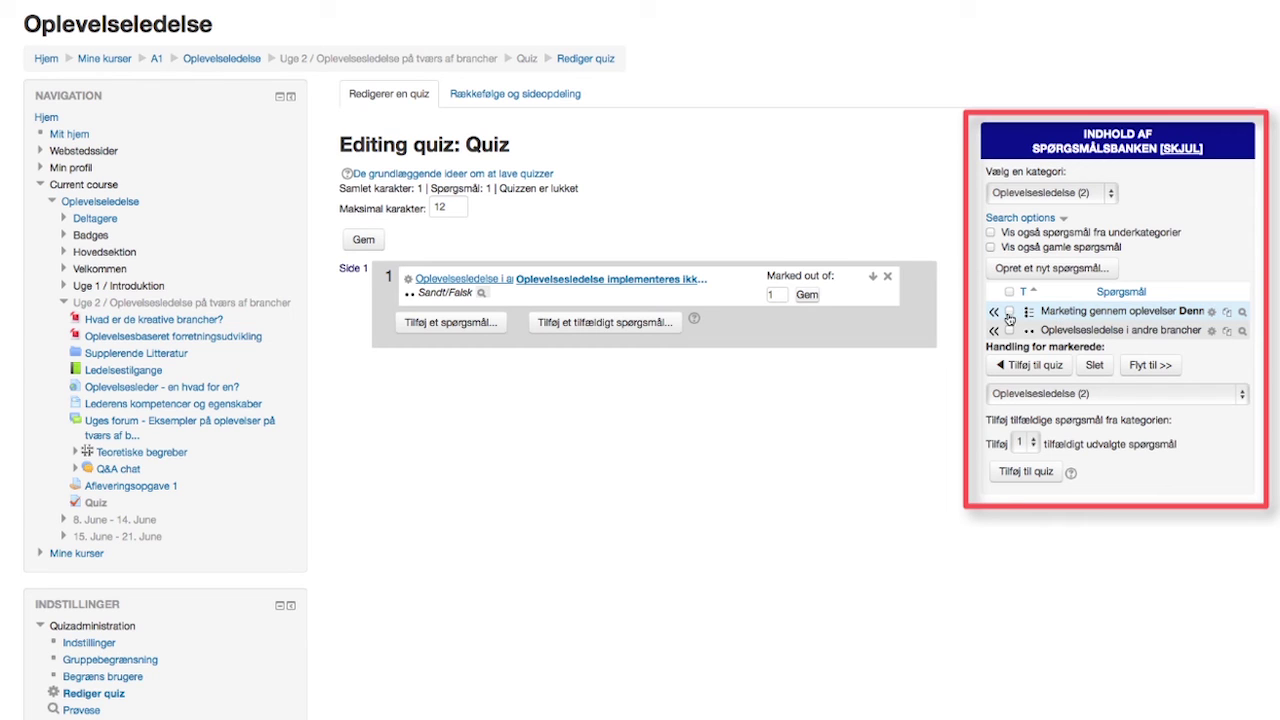
click(1010, 313)
click(1027, 365)
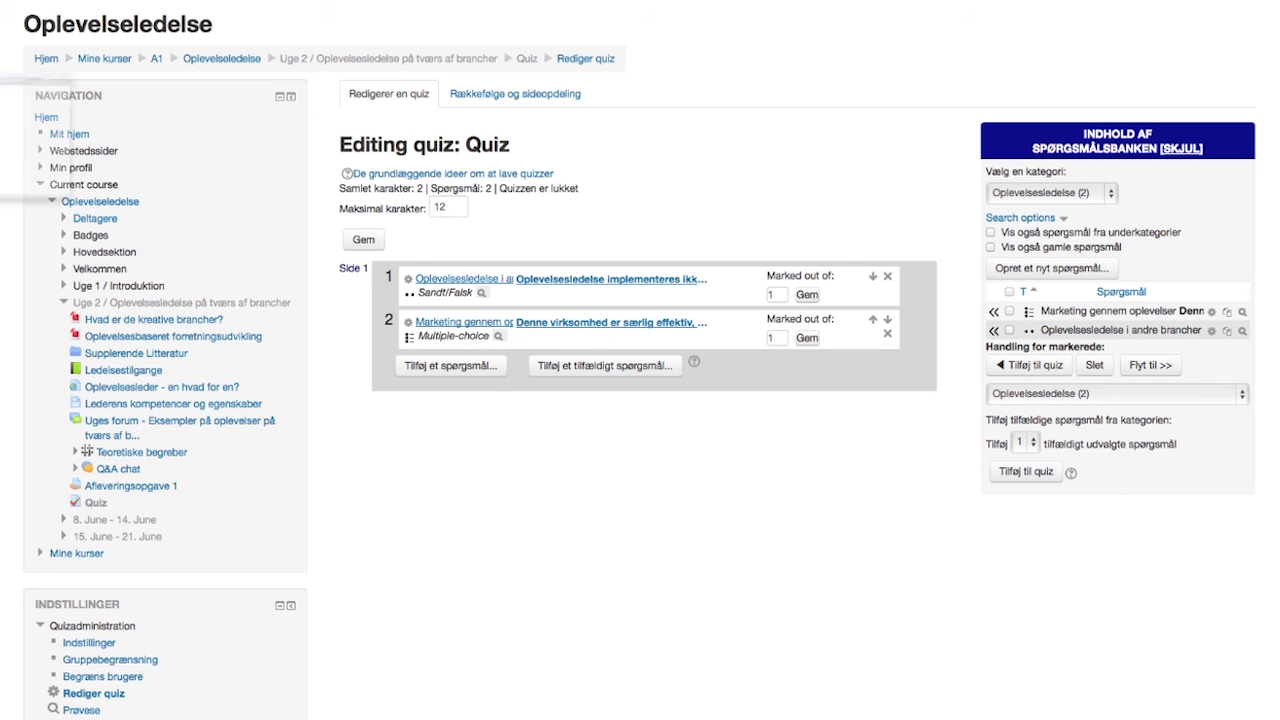
- Preview the question "Marketing gennem oplevelser" and examine its answer choices, attempt options and display settings
drag(374, 0, 831, 82)
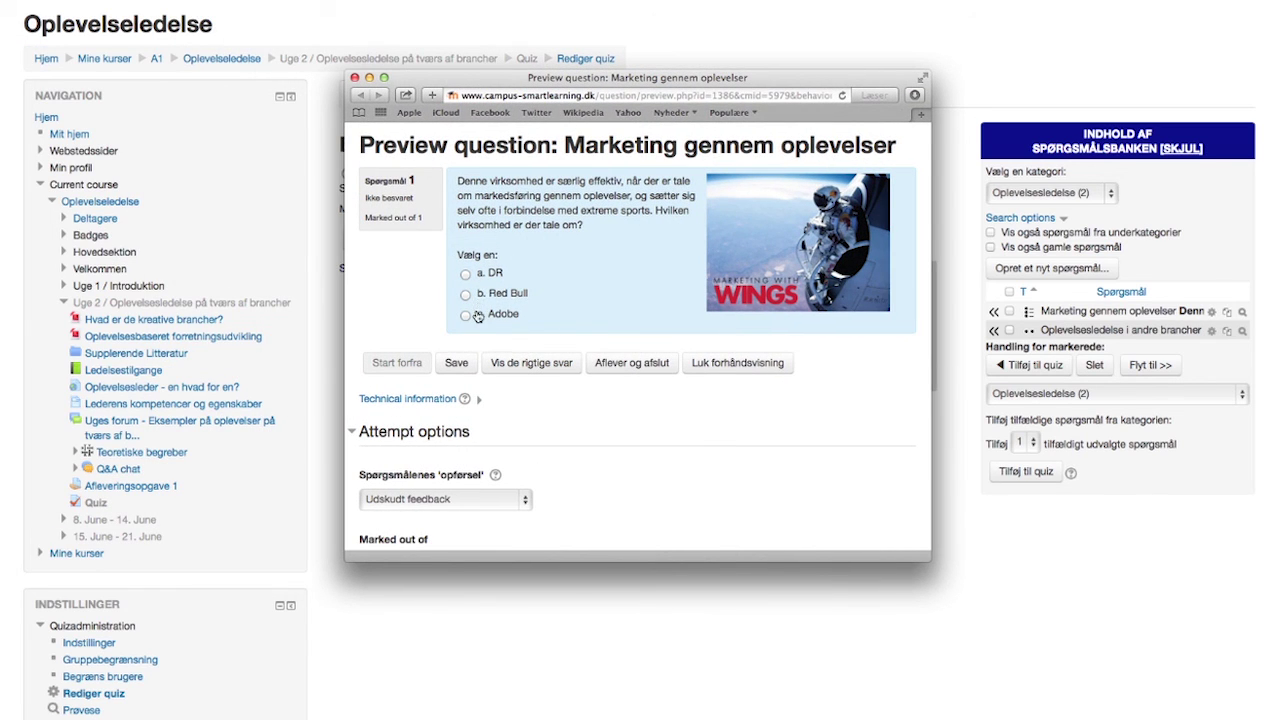
scroll(550, 396, down, 5)
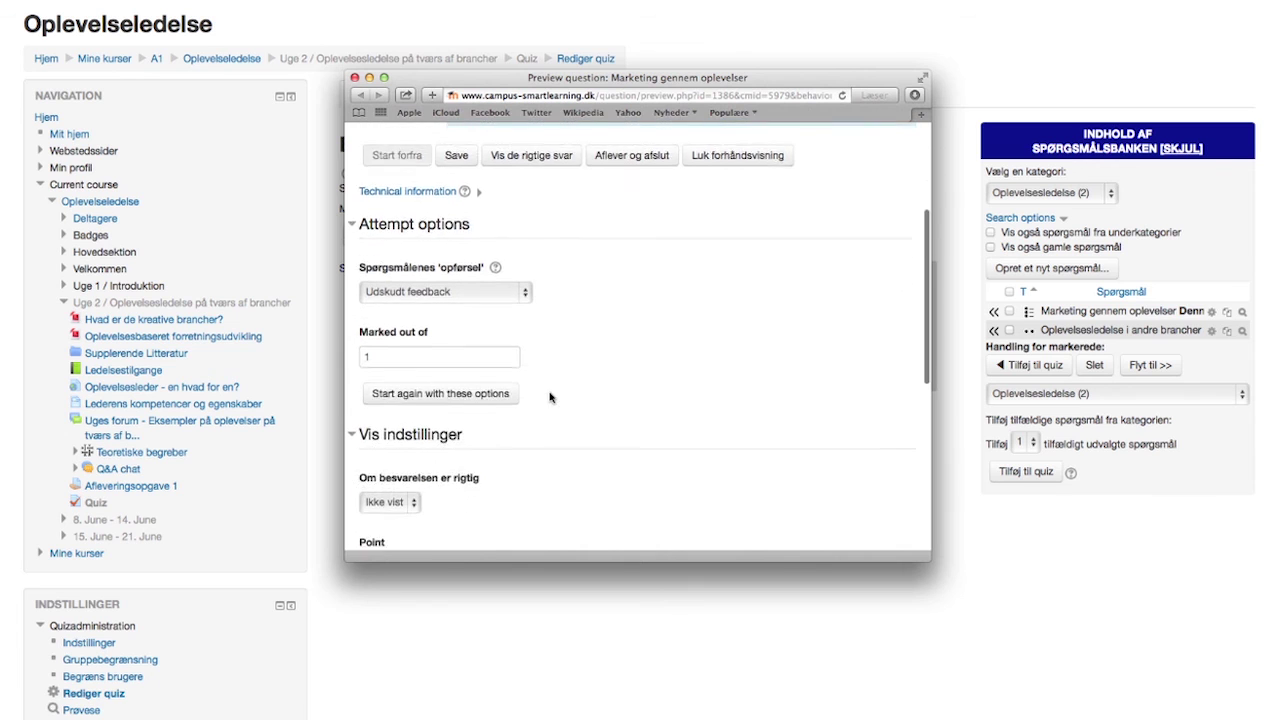
scroll(550, 396, down, 5)
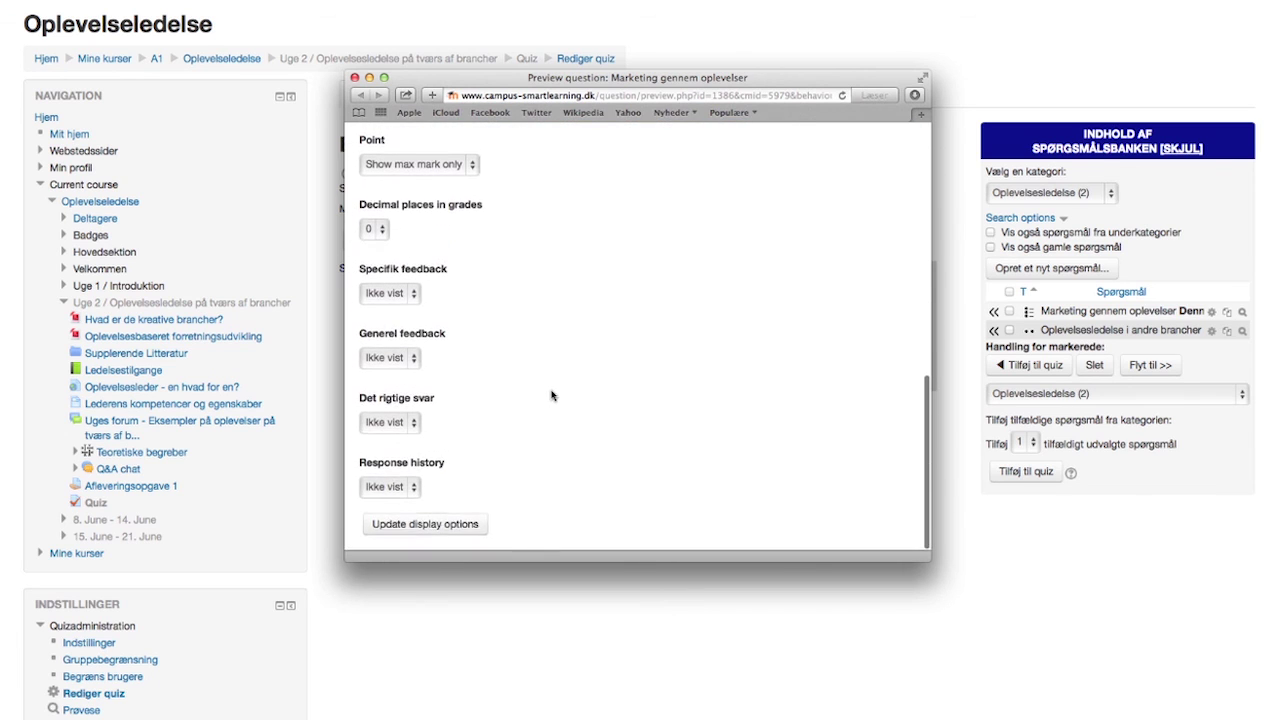
scroll(568, 346, up, 10)
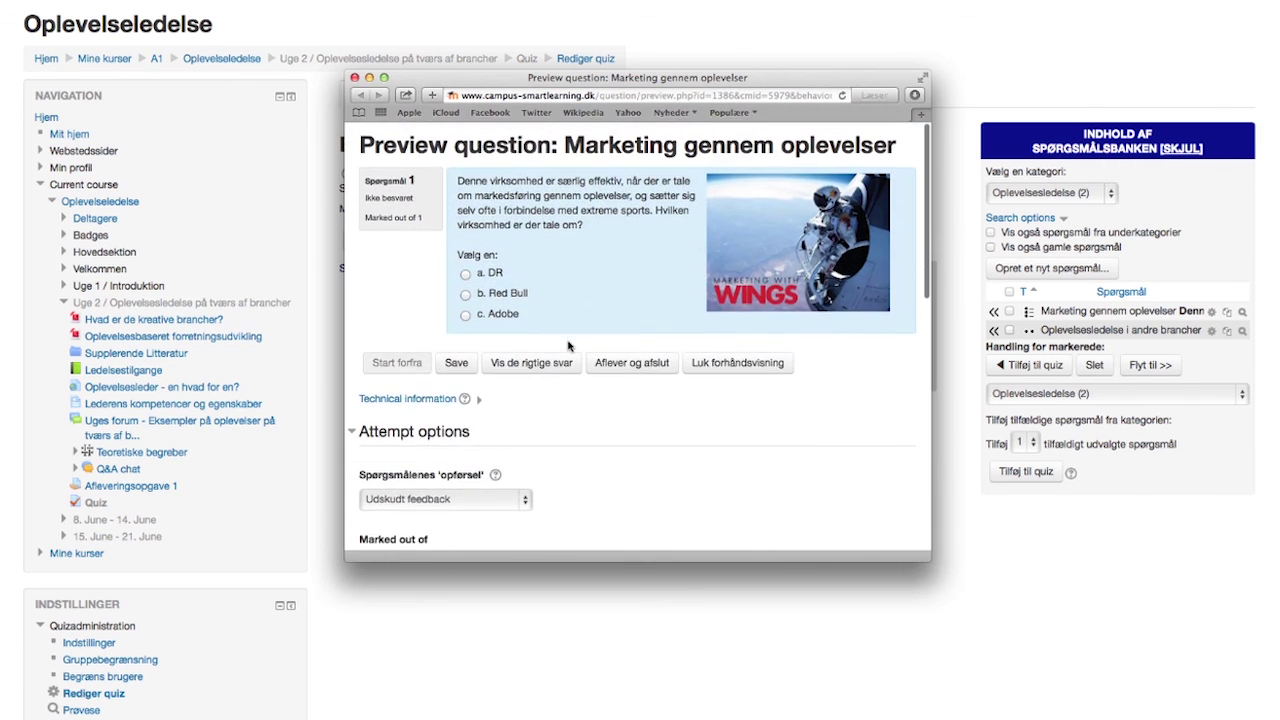